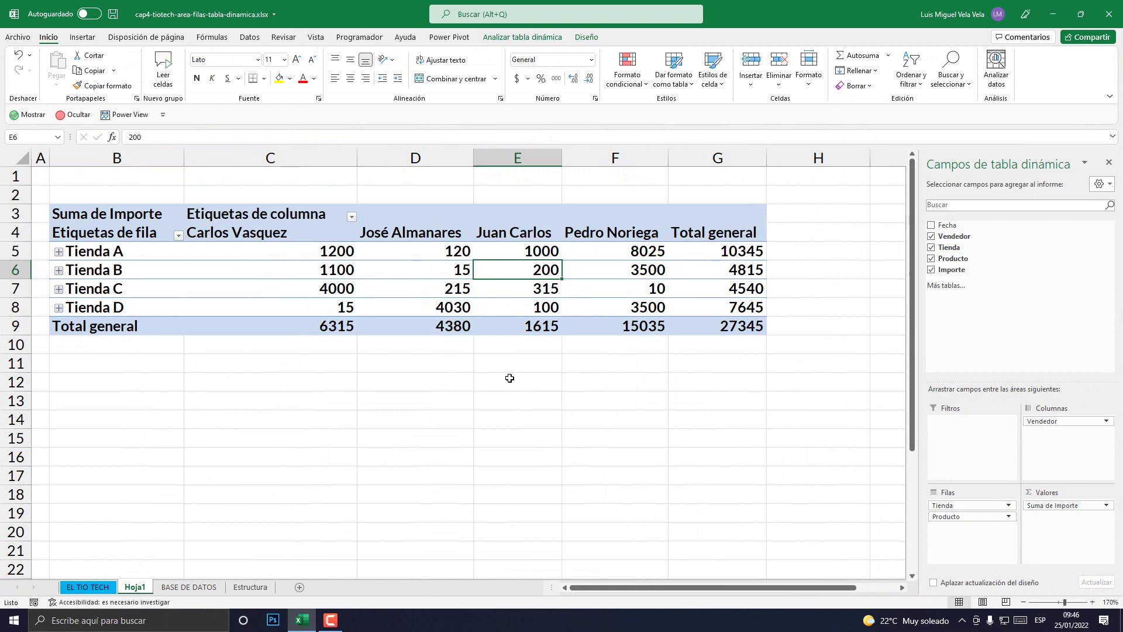
Step: Expand Tienda A, Tienda B, Tienda C and Tienda D in the pivot table to list their products
{"action": "left_click_drag", "start_coordinate": [120, 253], "coordinate": [699, 305]}
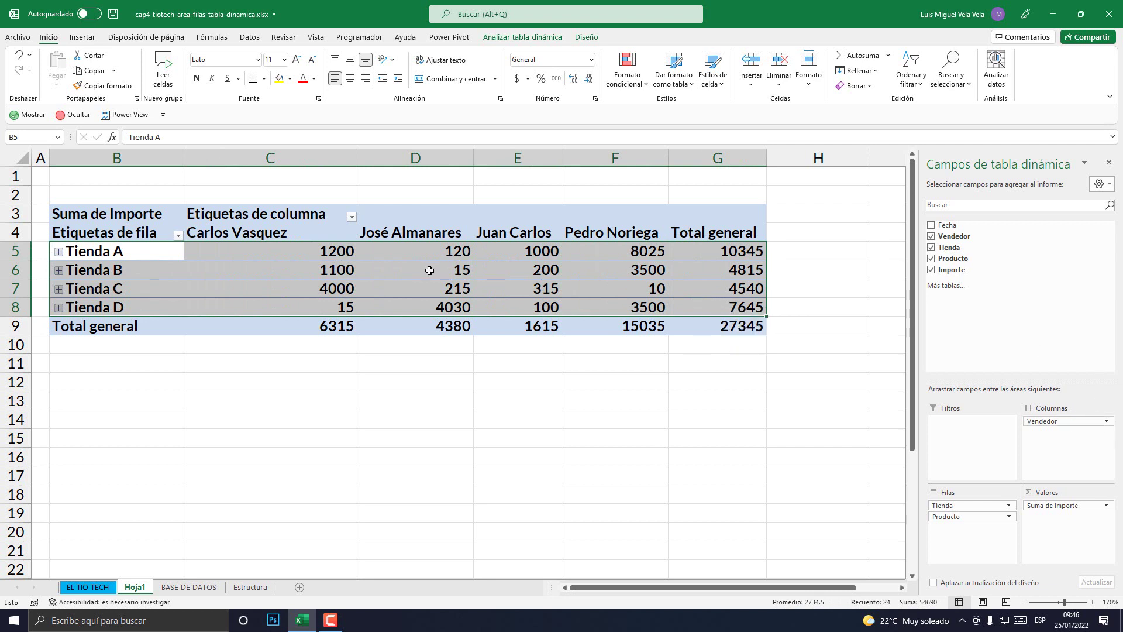
{"action": "left_click", "coordinate": [296, 278]}
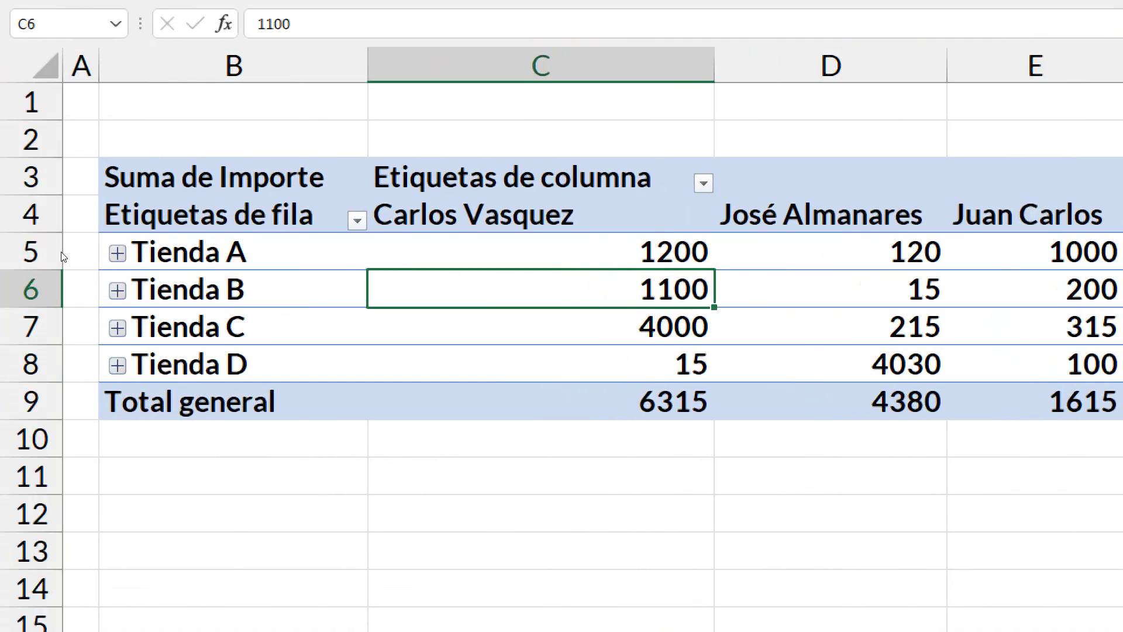
{"action": "left_click", "coordinate": [59, 251]}
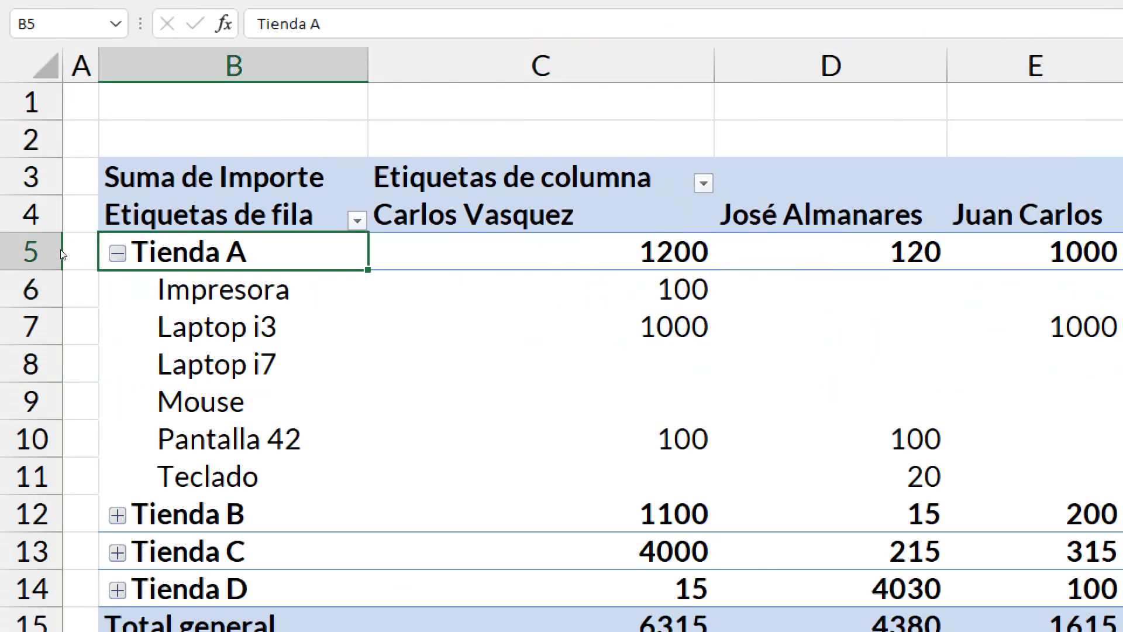
{"action": "left_click", "coordinate": [118, 514]}
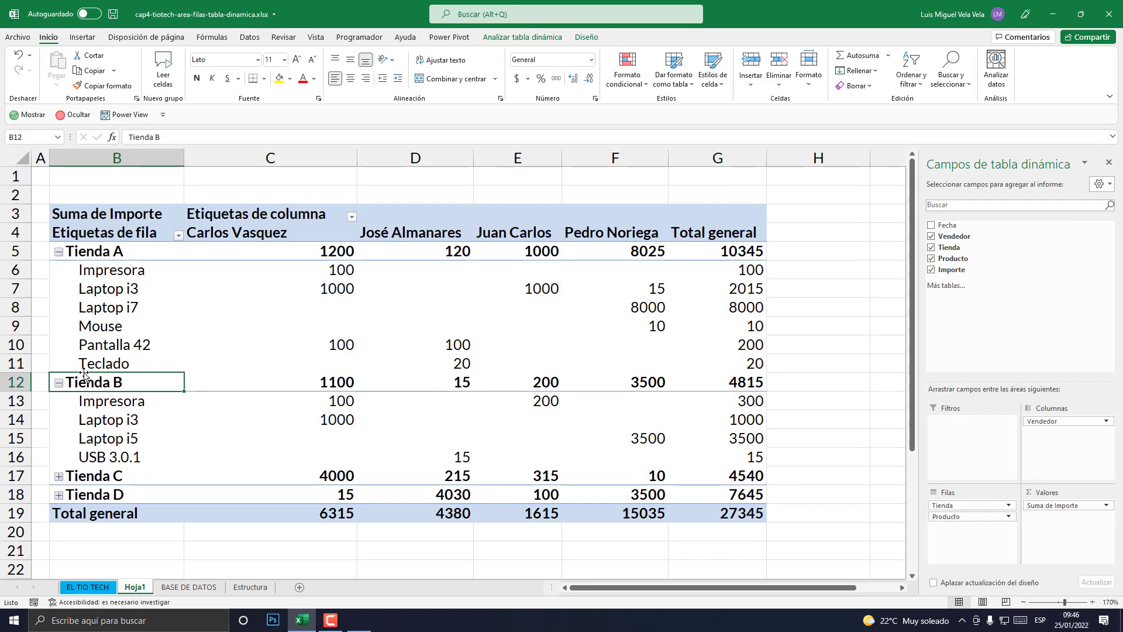
{"action": "scroll", "coordinate": [81, 386], "scroll_direction": "down", "scroll_amount": 1}
{"action": "left_click", "coordinate": [59, 419]}
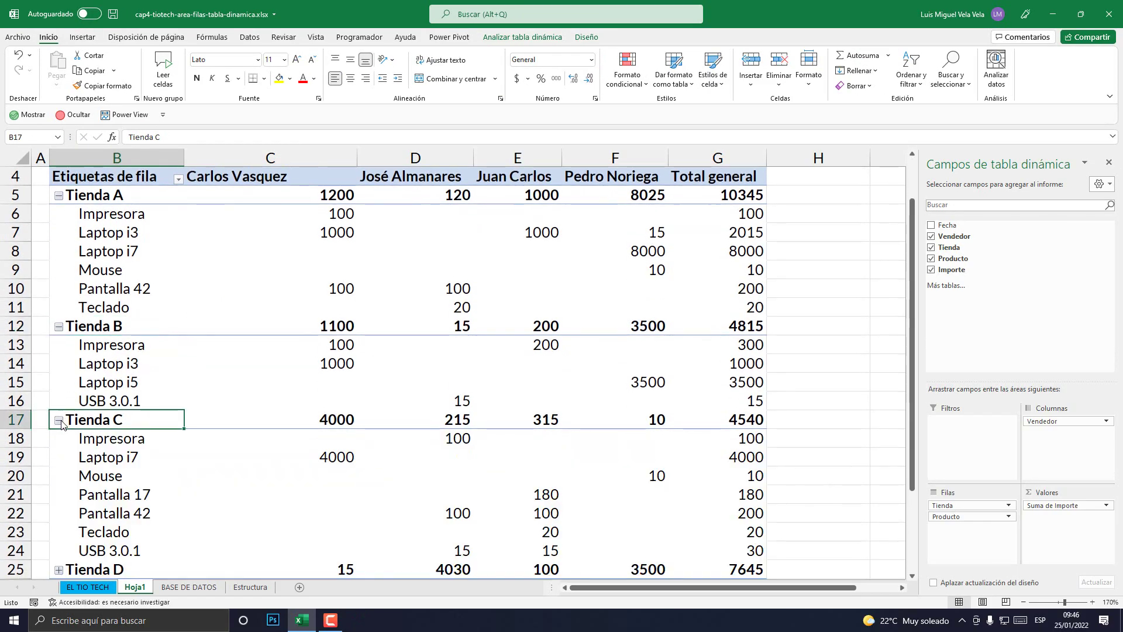
{"action": "left_click", "coordinate": [58, 570]}
{"action": "scroll", "coordinate": [88, 526], "scroll_direction": "down", "scroll_amount": 3}
{"action": "scroll", "coordinate": [170, 381], "scroll_direction": "up", "scroll_amount": 4}
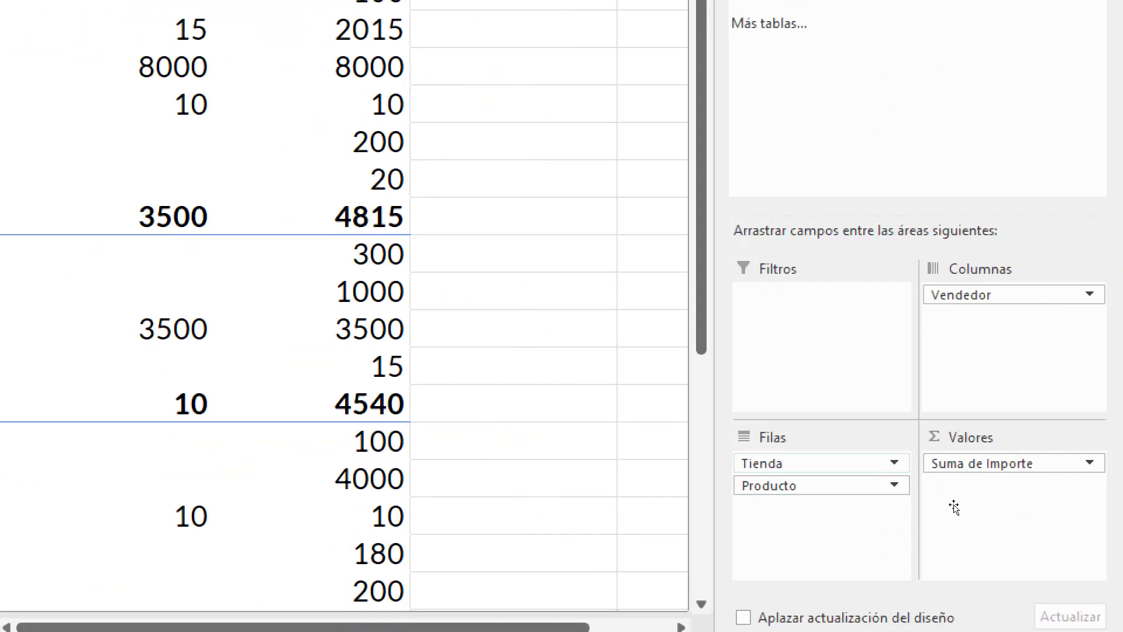
Step: Move the Tienda field from the rows area to the report filter area and undo the move
{"action": "left_click_drag", "start_coordinate": [955, 509], "coordinate": [963, 440]}
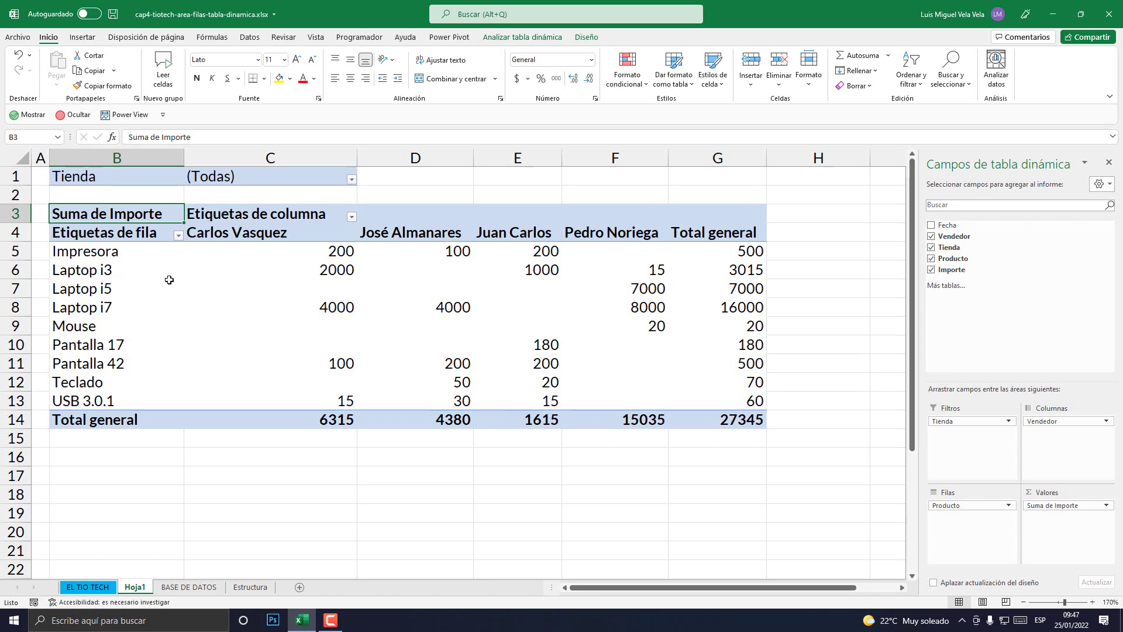
{"action": "key", "text": "ctrl+z"}
Step: Review the product rows listed under each store, from Tienda A down to the grand total
{"action": "scroll", "coordinate": [280, 379], "scroll_direction": "down", "scroll_amount": 6}
{"action": "scroll", "coordinate": [286, 389], "scroll_direction": "up", "scroll_amount": 7}
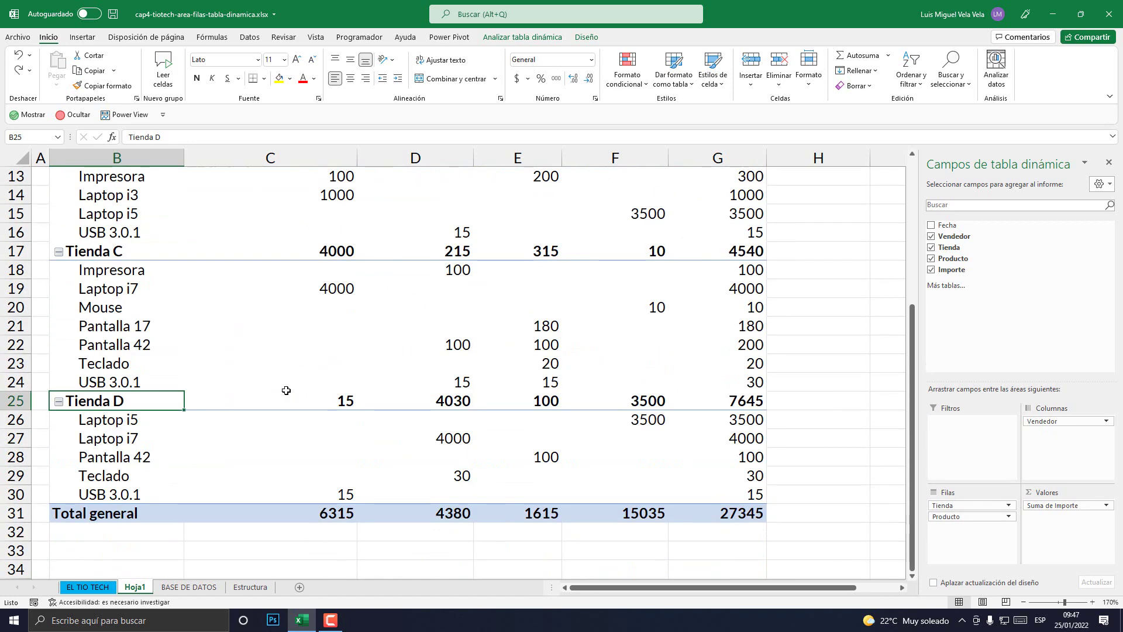
{"action": "scroll", "coordinate": [286, 390], "scroll_direction": "down", "scroll_amount": 6}
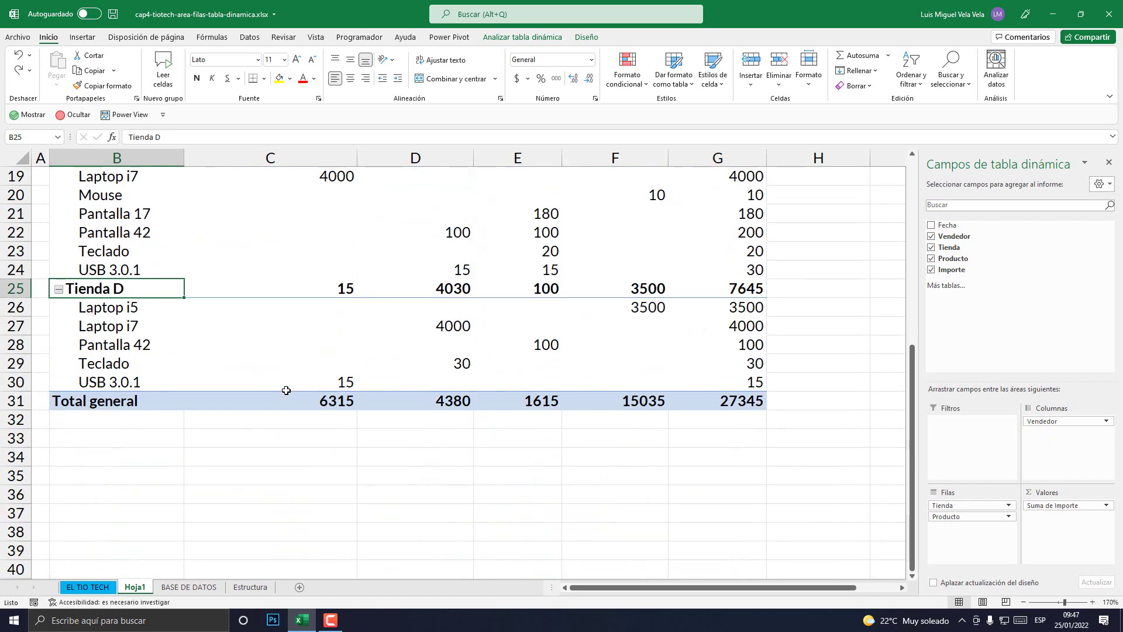
{"action": "scroll", "coordinate": [286, 390], "scroll_direction": "up", "scroll_amount": 6}
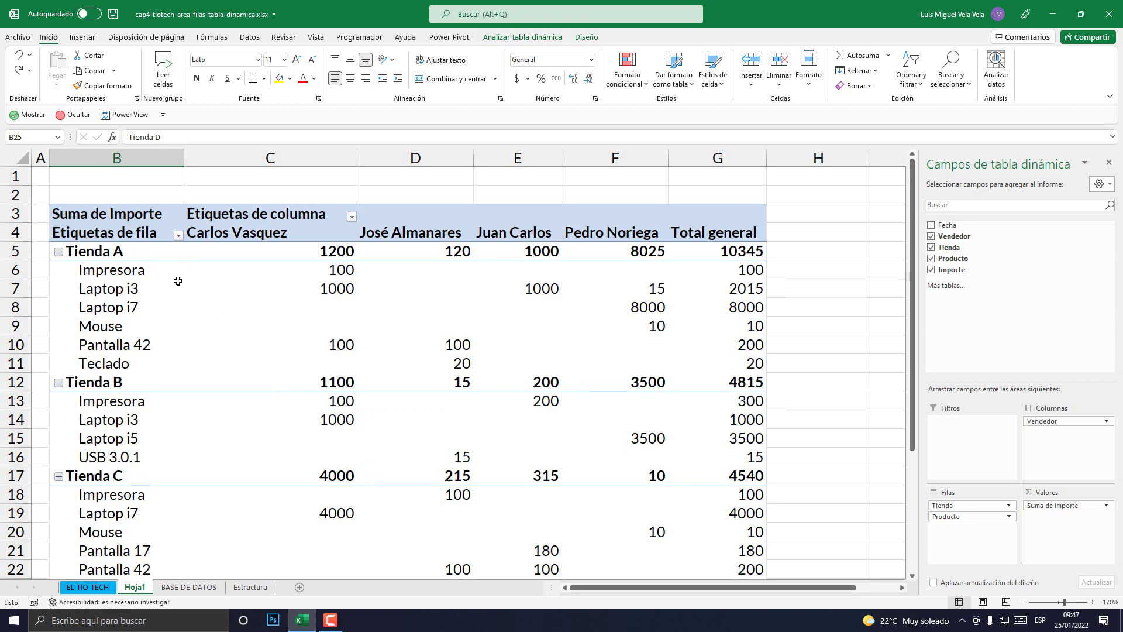
{"action": "scroll", "coordinate": [173, 283], "scroll_direction": "down", "scroll_amount": 3}
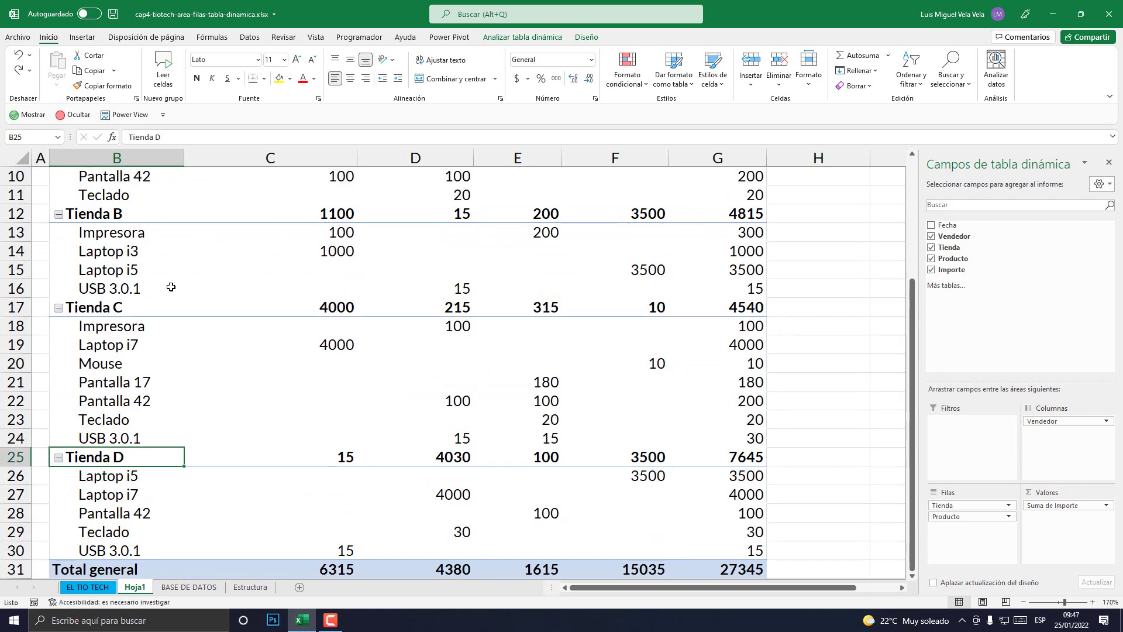
{"action": "scroll", "coordinate": [194, 342], "scroll_direction": "up", "scroll_amount": 3}
{"action": "scroll", "coordinate": [194, 344], "scroll_direction": "down", "scroll_amount": 7}
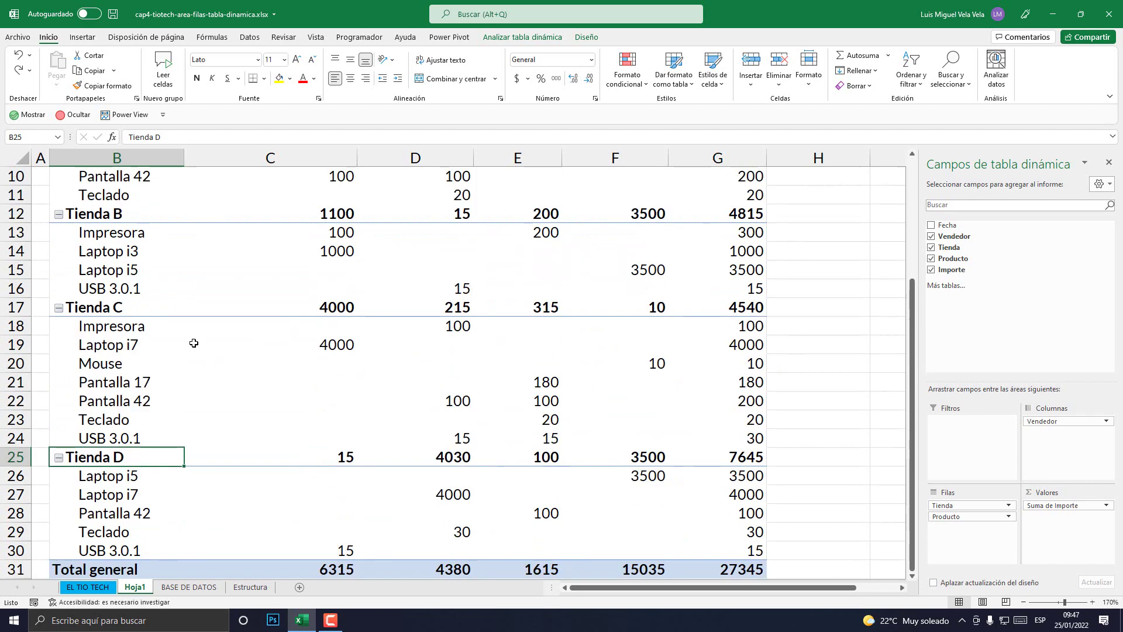
{"action": "scroll", "coordinate": [193, 344], "scroll_direction": "up", "scroll_amount": 7}
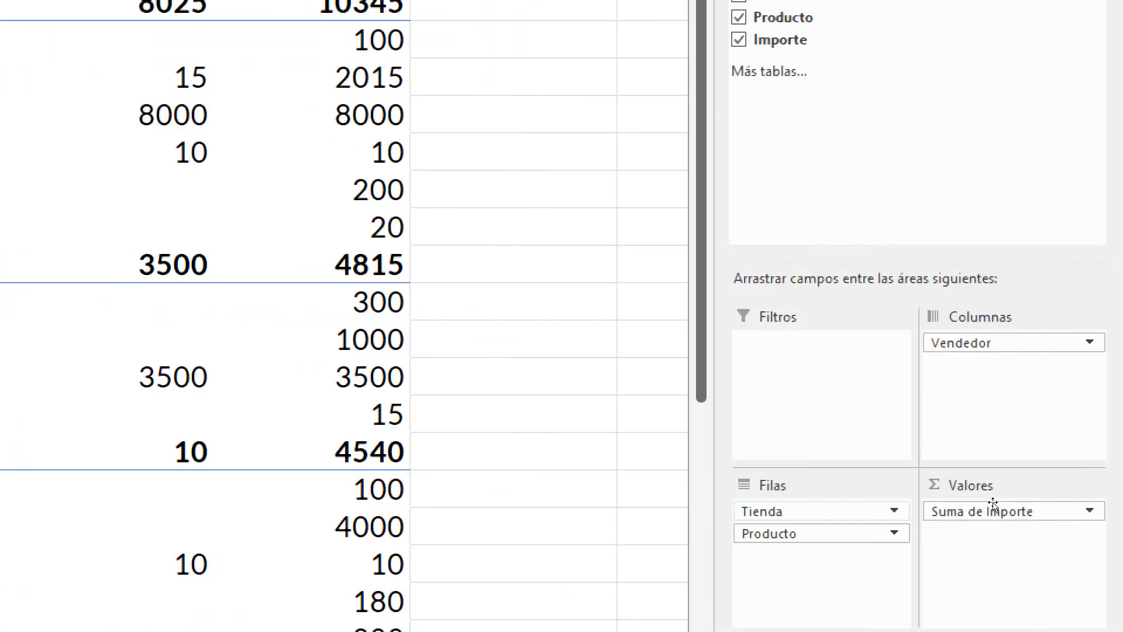
Step: Move the Tienda field from the rows area to the report filter area and select its filter cells above the pivot table
{"action": "left_click_drag", "start_coordinate": [968, 505], "coordinate": [1050, 467]}
{"action": "left_click_drag", "start_coordinate": [972, 431], "coordinate": [971, 420]}
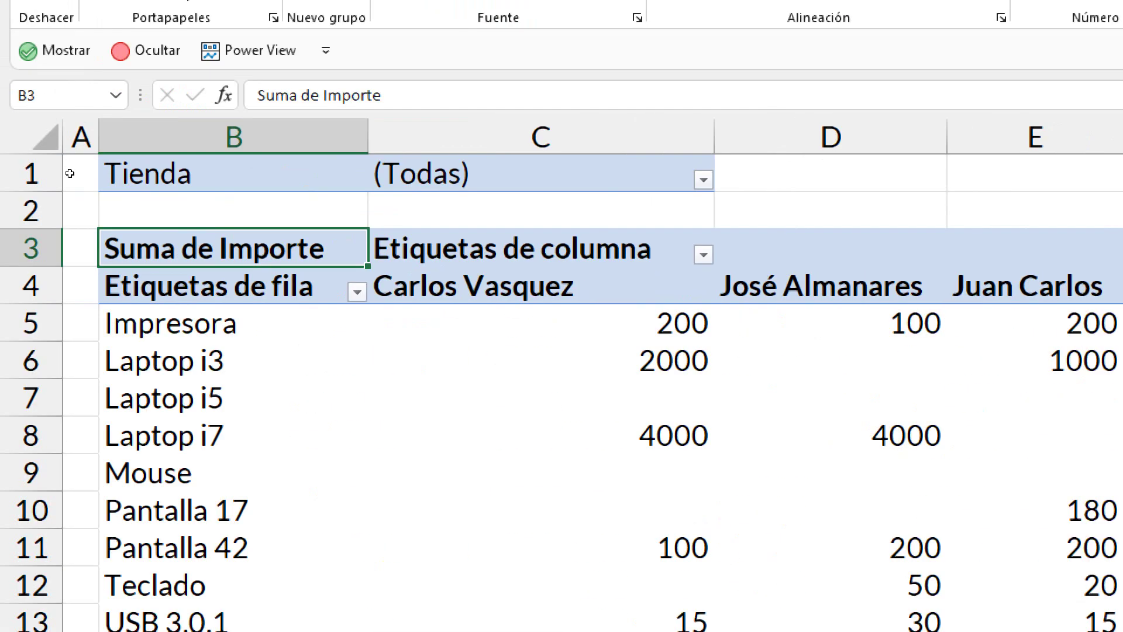
{"action": "left_click", "coordinate": [108, 182]}
{"action": "left_click", "coordinate": [120, 198]}
{"action": "left_click_drag", "start_coordinate": [105, 173], "coordinate": [217, 174]}
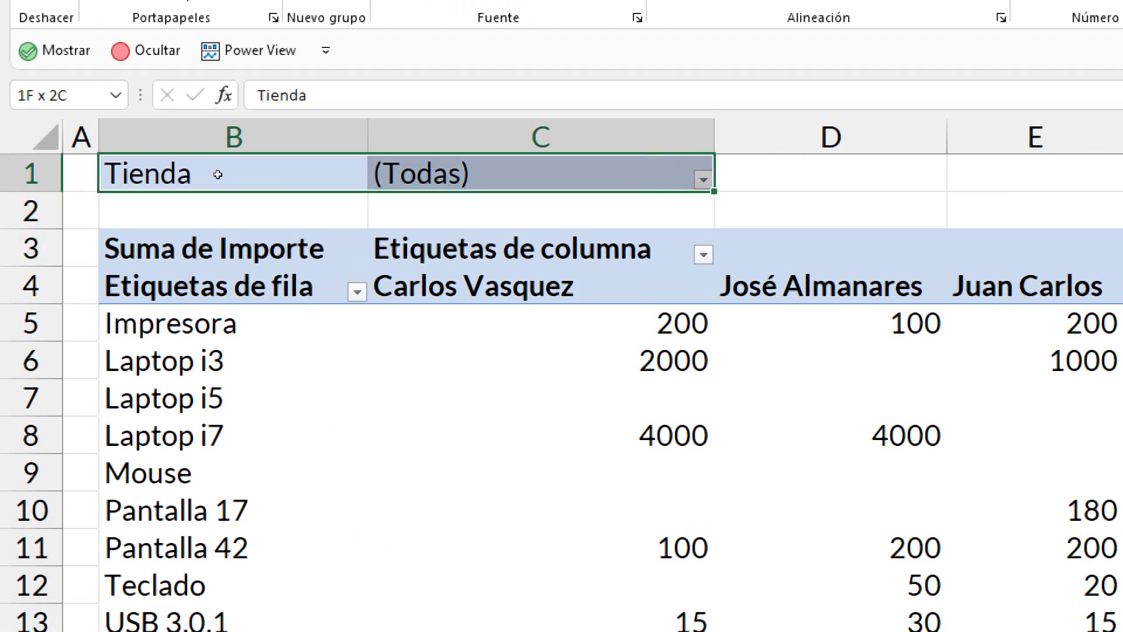
Step: Filter the pivot table by Tienda A using the Tienda report filter
{"action": "key", "text": "Right"}
{"action": "key", "text": "alt+Down"}
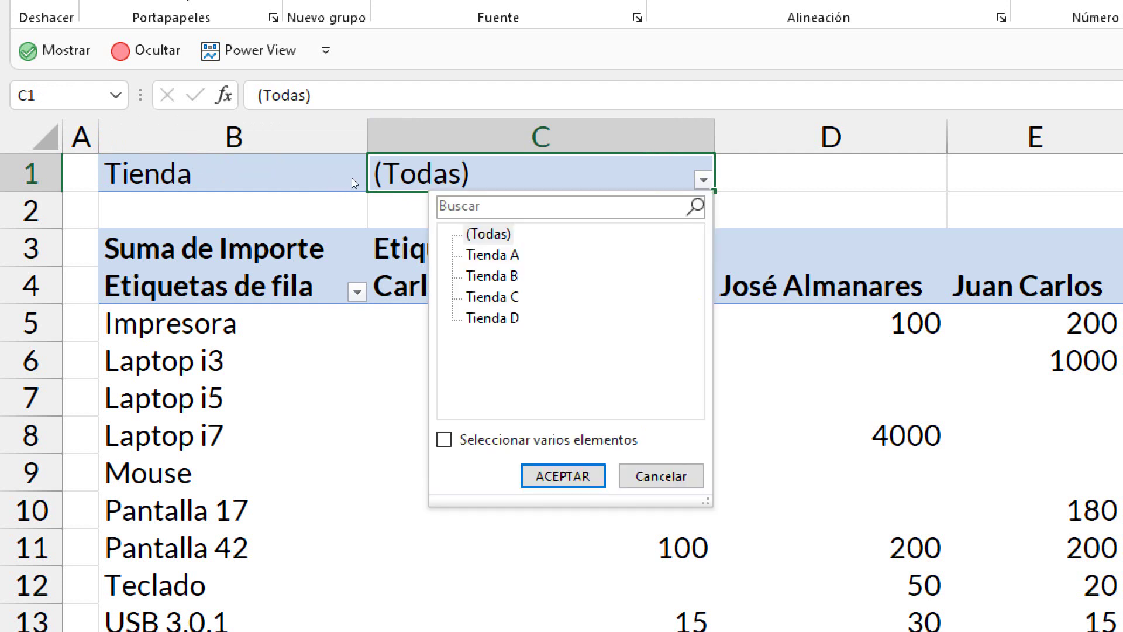
{"action": "key", "text": "Down"}
{"action": "key", "text": "Down"}
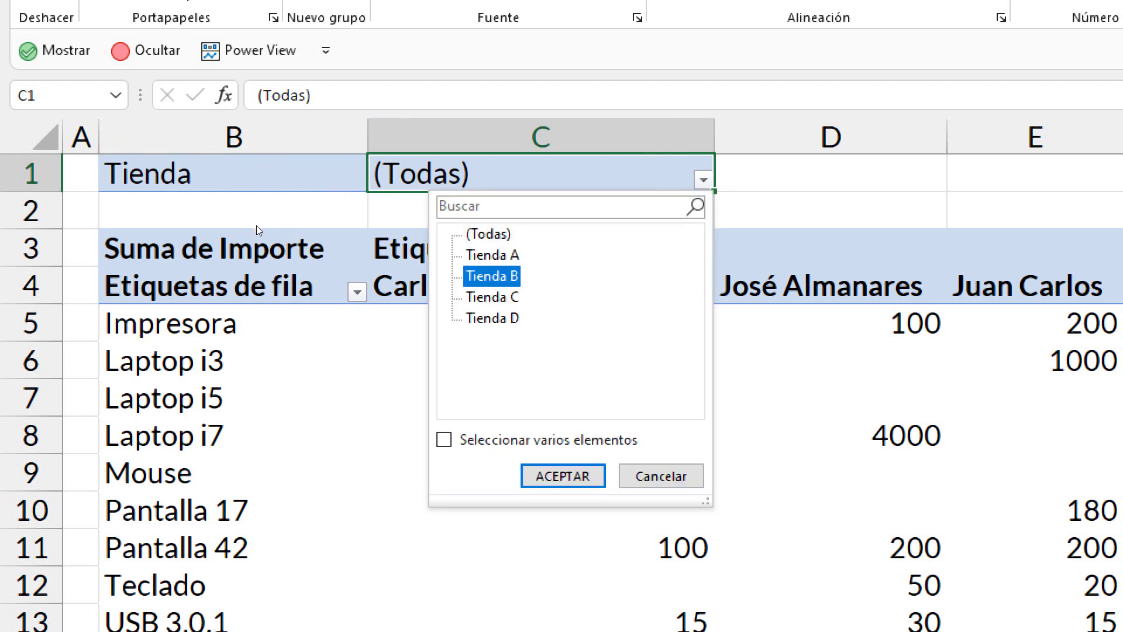
{"action": "key", "text": "Down"}
{"action": "key", "text": "Down"}
{"action": "key", "text": "Up"}
{"action": "key", "text": "Up"}
{"action": "key", "text": "Up"}
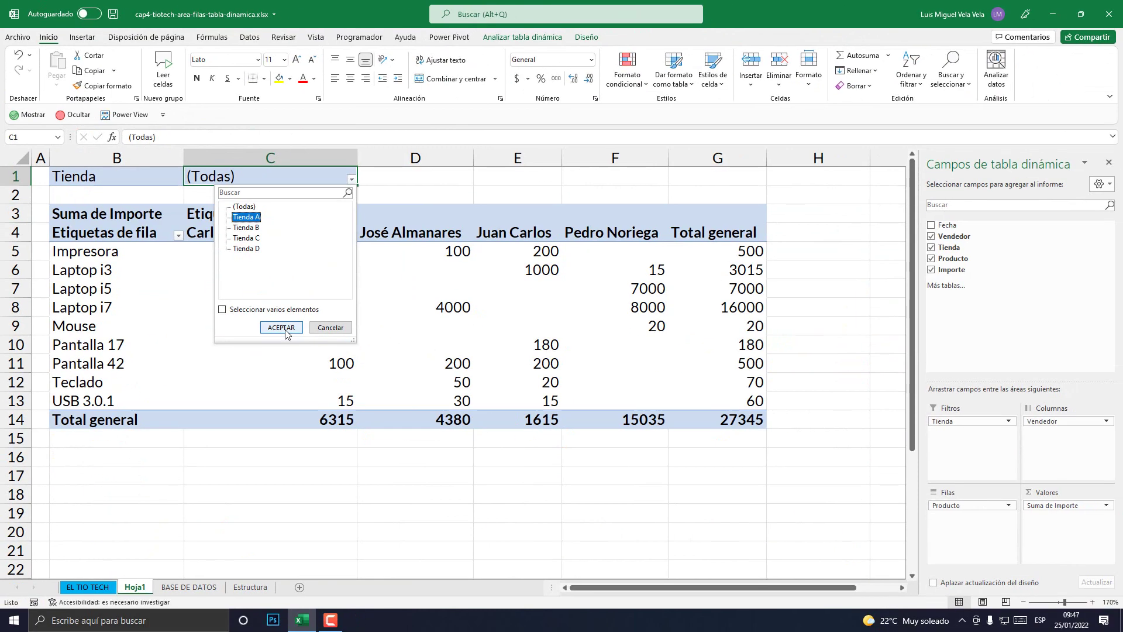
{"action": "left_click", "coordinate": [282, 327]}
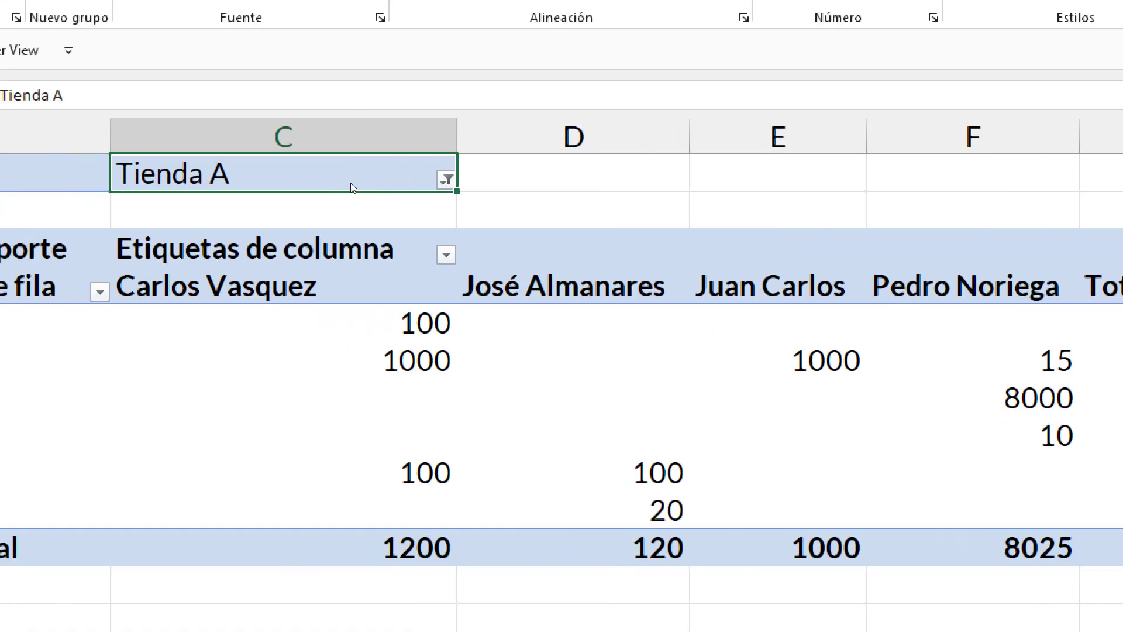
Step: Allow multiple items in the Tienda filter and add Tienda B and Tienda C to the selection
{"action": "key", "text": "alt+Down"}
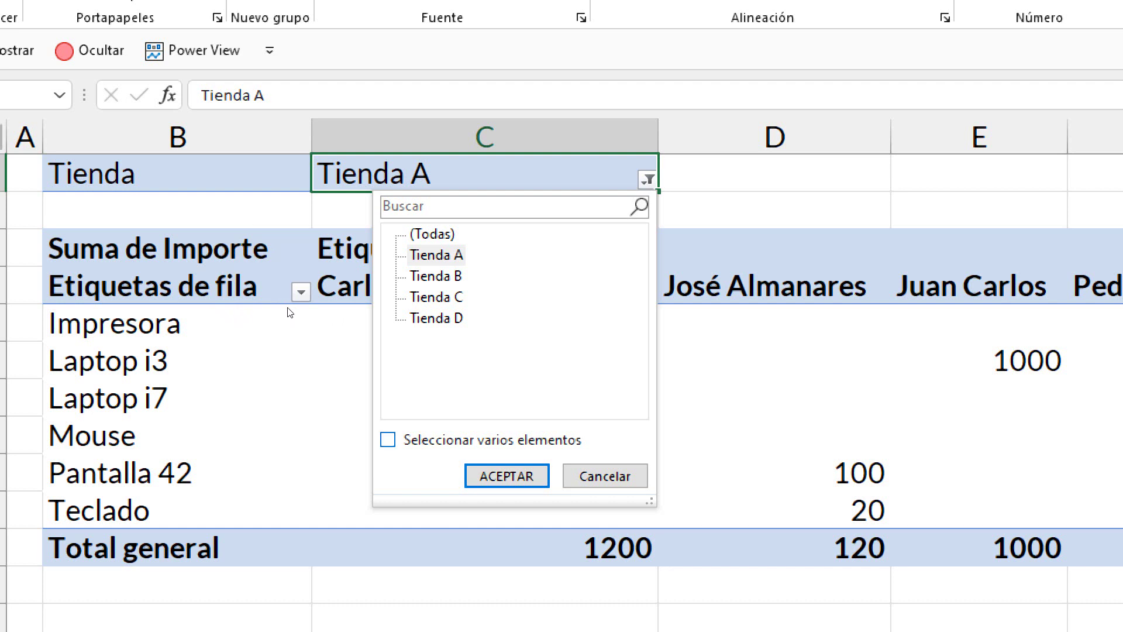
{"action": "key", "text": "alt+v"}
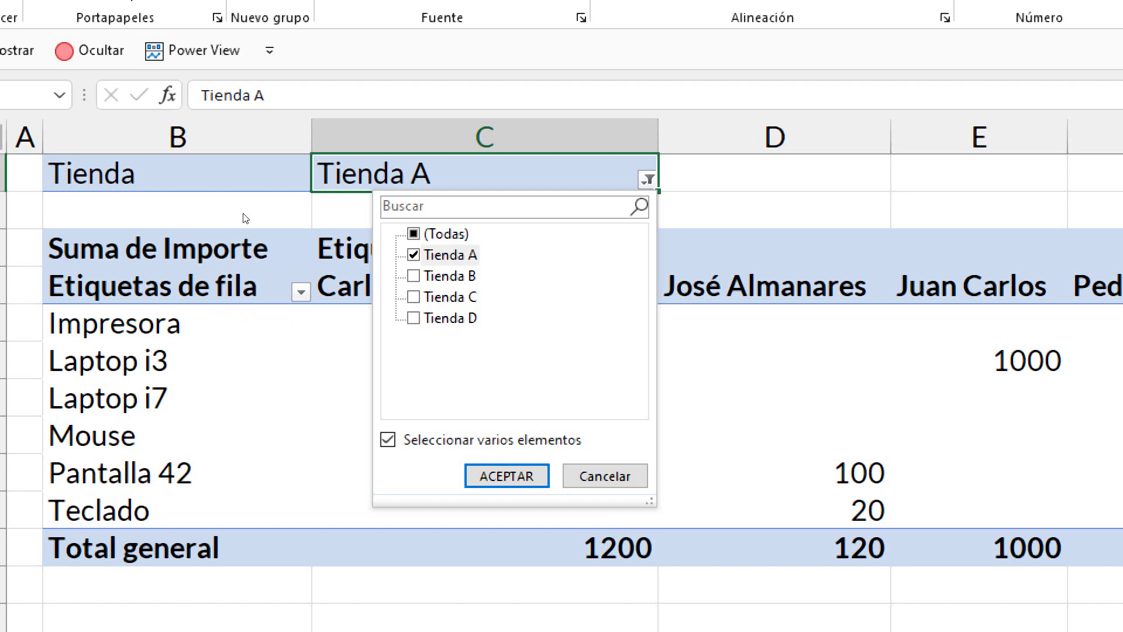
{"action": "key", "text": "Down"}
{"action": "key", "text": "space"}
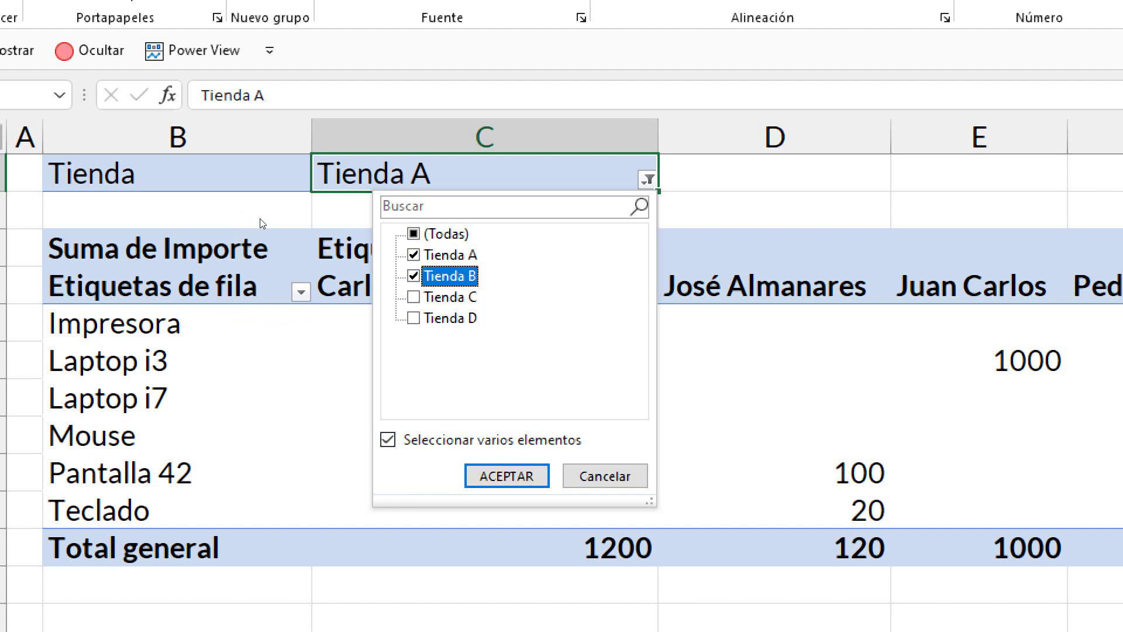
{"action": "key", "text": "Down"}
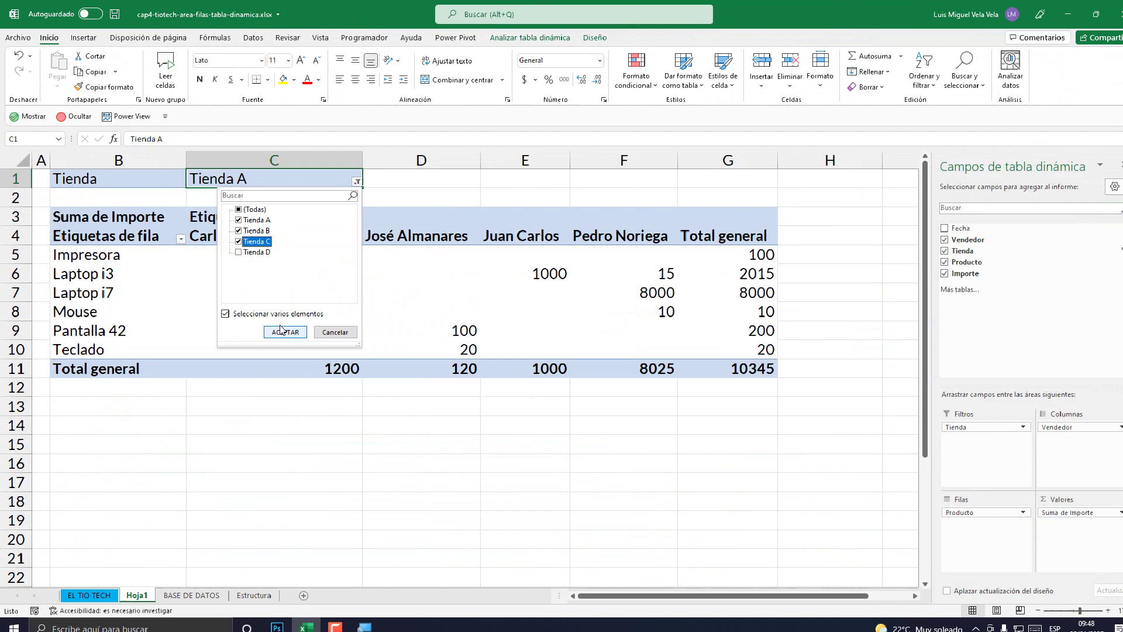
{"action": "key", "text": "Return"}
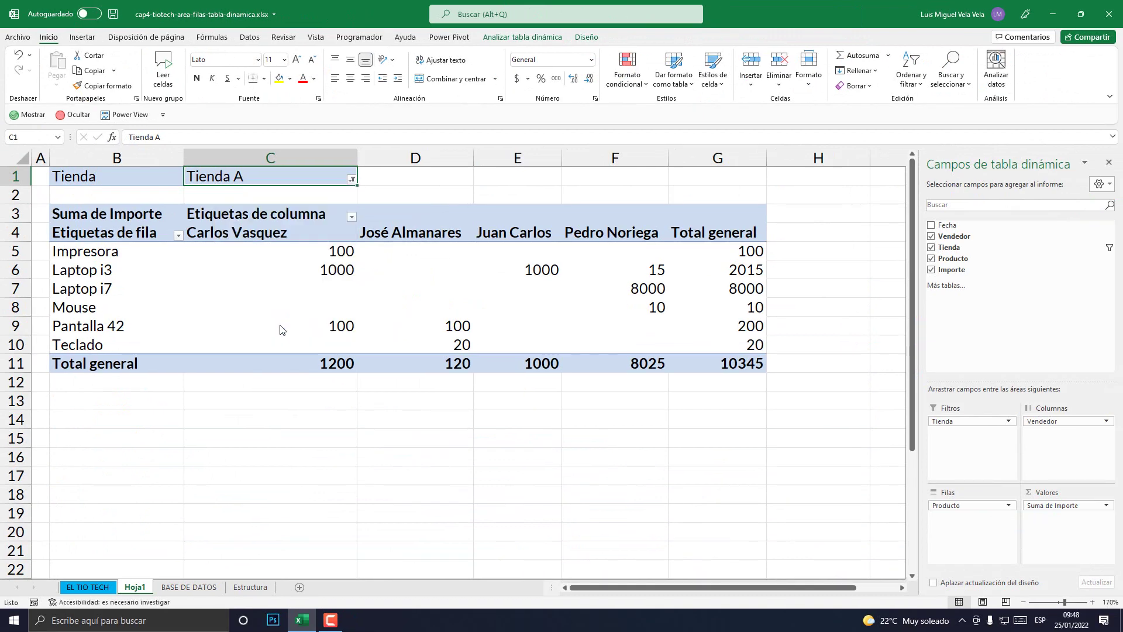
{"action": "mouse_move", "coordinate": [279, 330]}
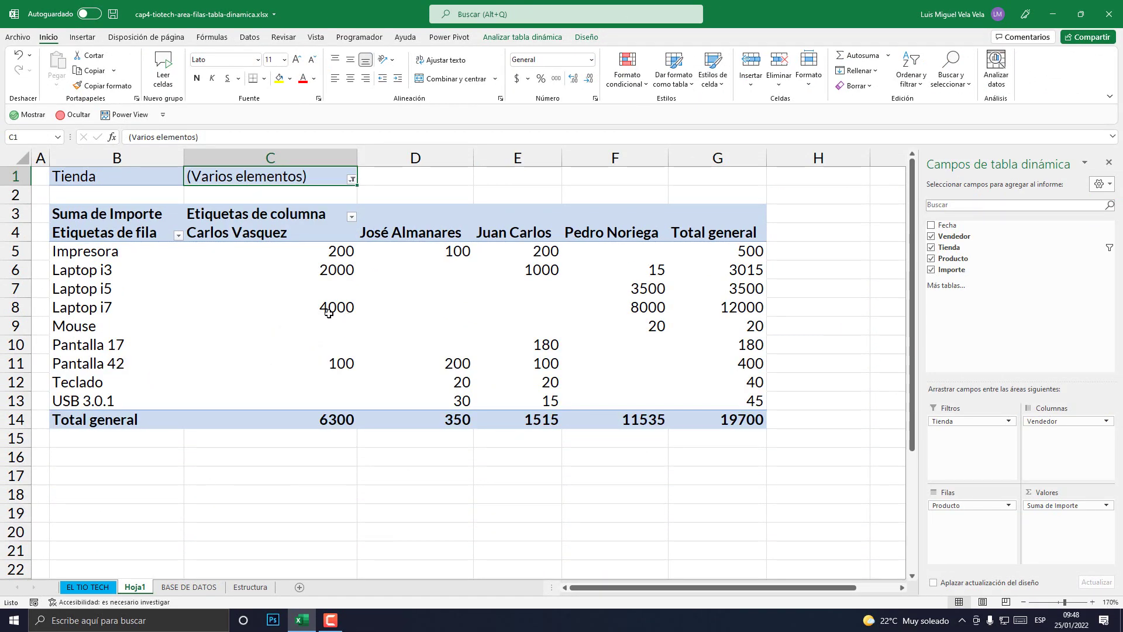
Step: Reset the Tienda report filter to include all stores
{"action": "left_click", "coordinate": [352, 181]}
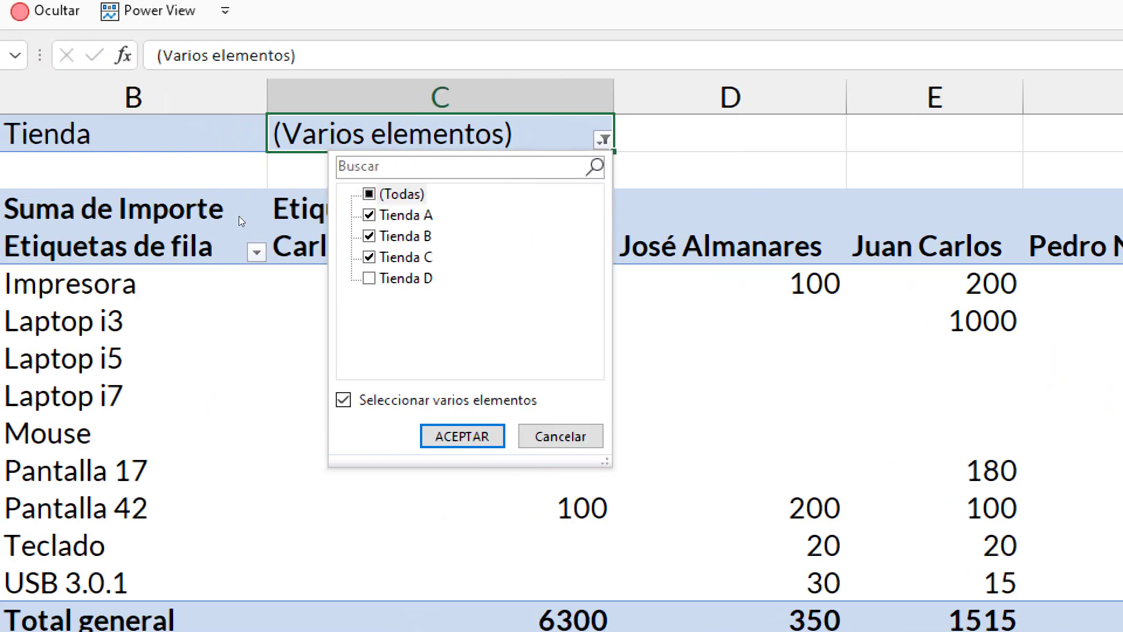
{"action": "key", "text": "space"}
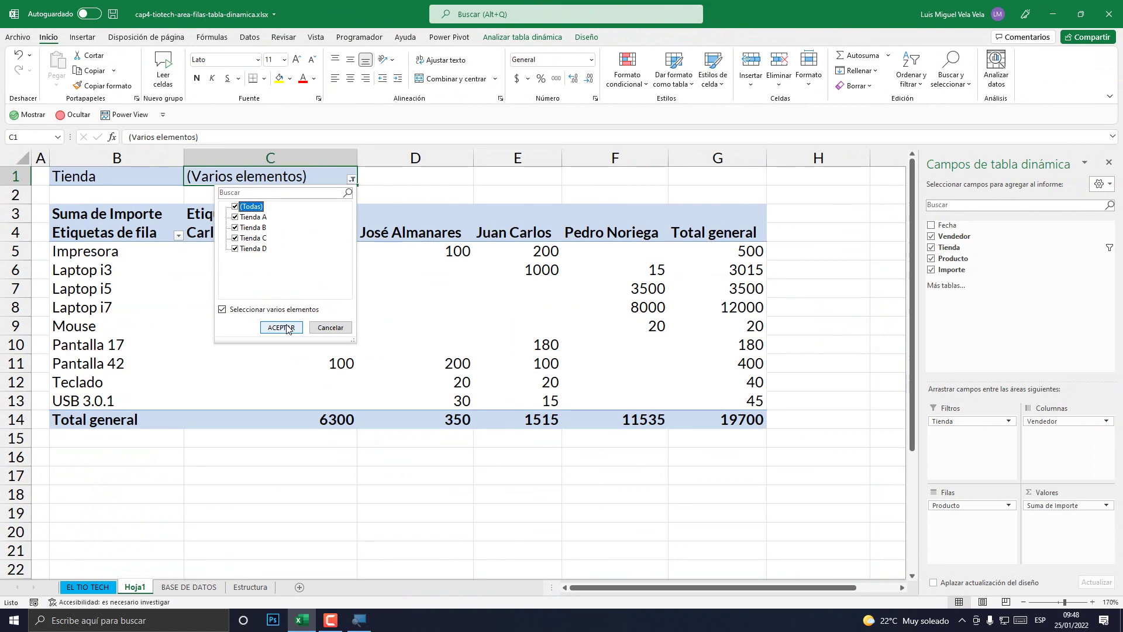
{"action": "left_click", "coordinate": [281, 327]}
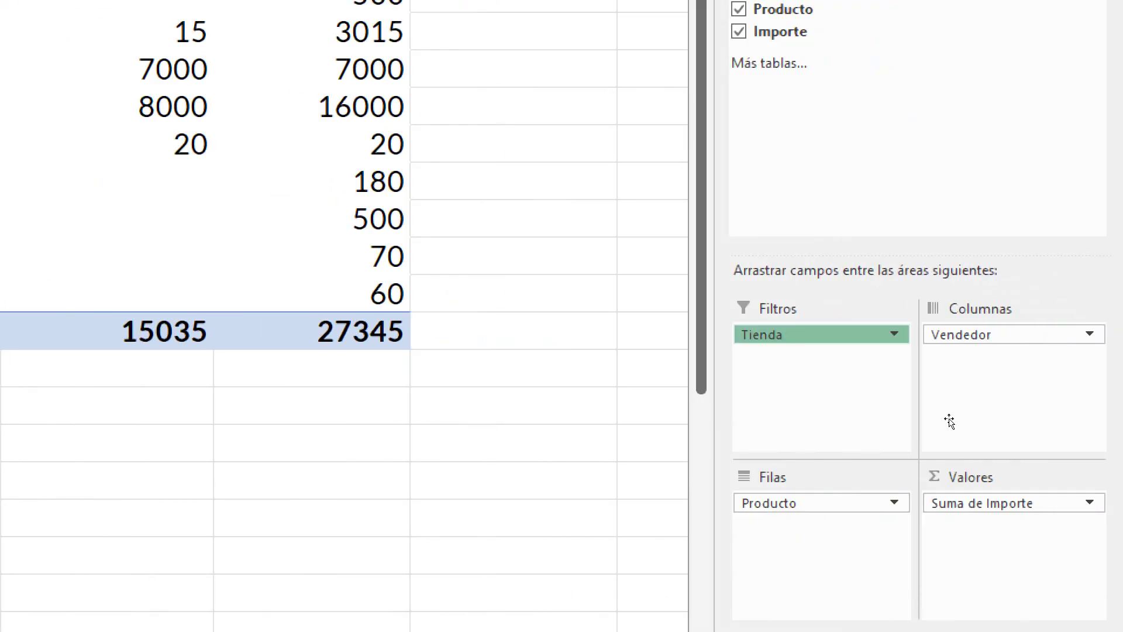
Step: Return the Tienda field to the rows area and move the Producto field to the report filter area
{"action": "left_click_drag", "start_coordinate": [949, 421], "coordinate": [952, 522]}
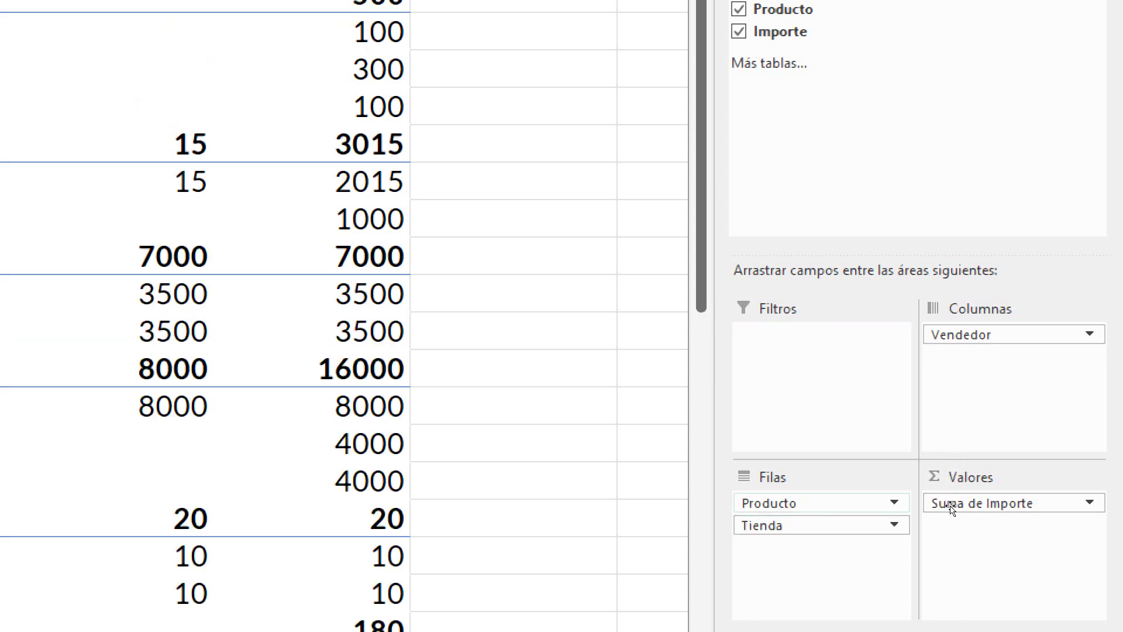
{"action": "left_click_drag", "start_coordinate": [819, 503], "coordinate": [966, 442]}
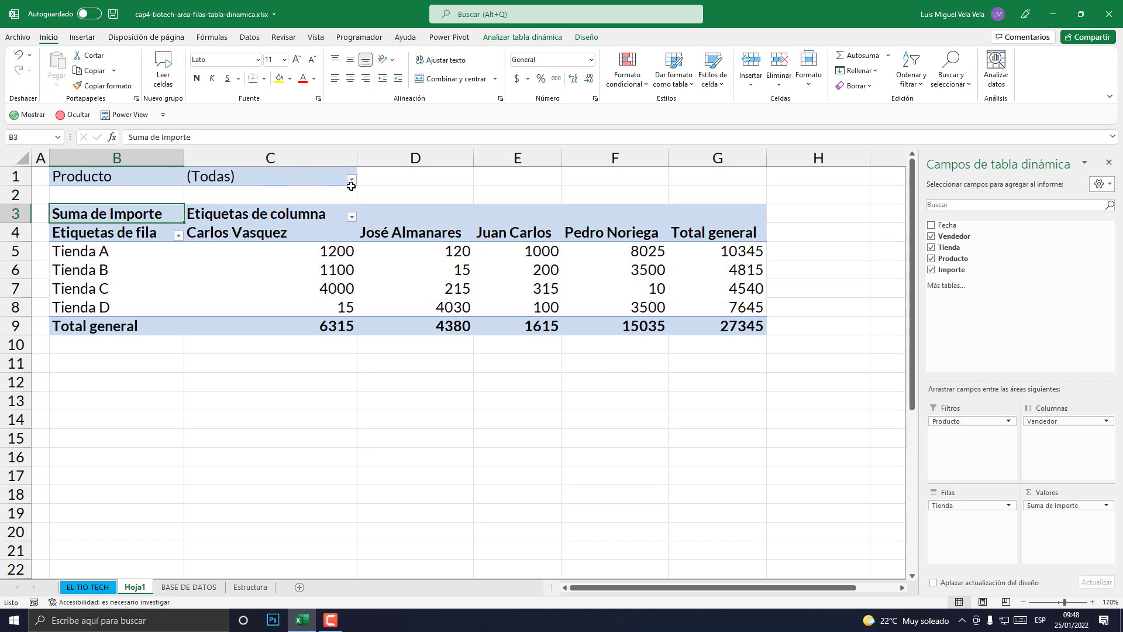
Step: Filter the pivot table by the product Impresora and go through the listed store rows
{"action": "left_click", "coordinate": [351, 181]}
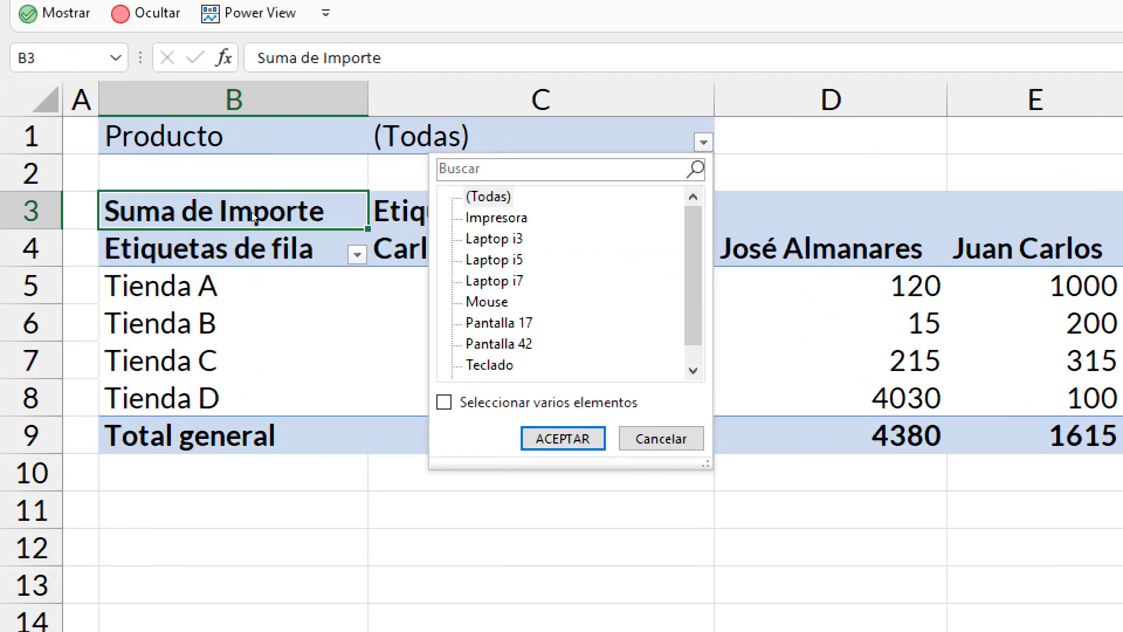
{"action": "key", "text": "Down"}
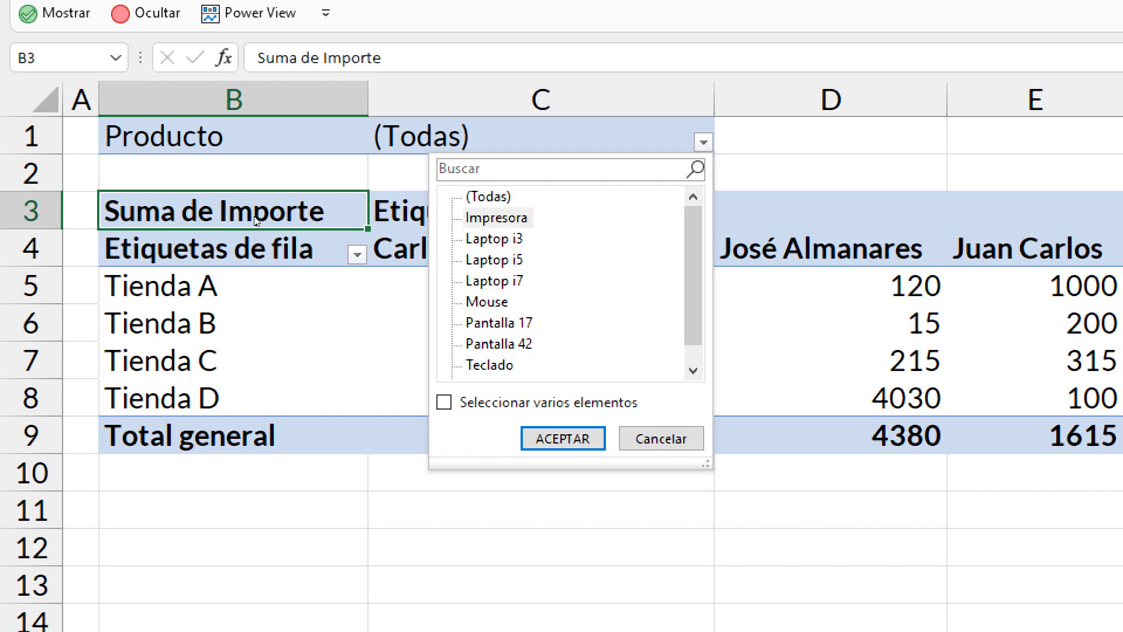
{"action": "key", "text": "Tab"}
{"action": "key", "text": "Tab"}
{"action": "key", "text": "Return"}
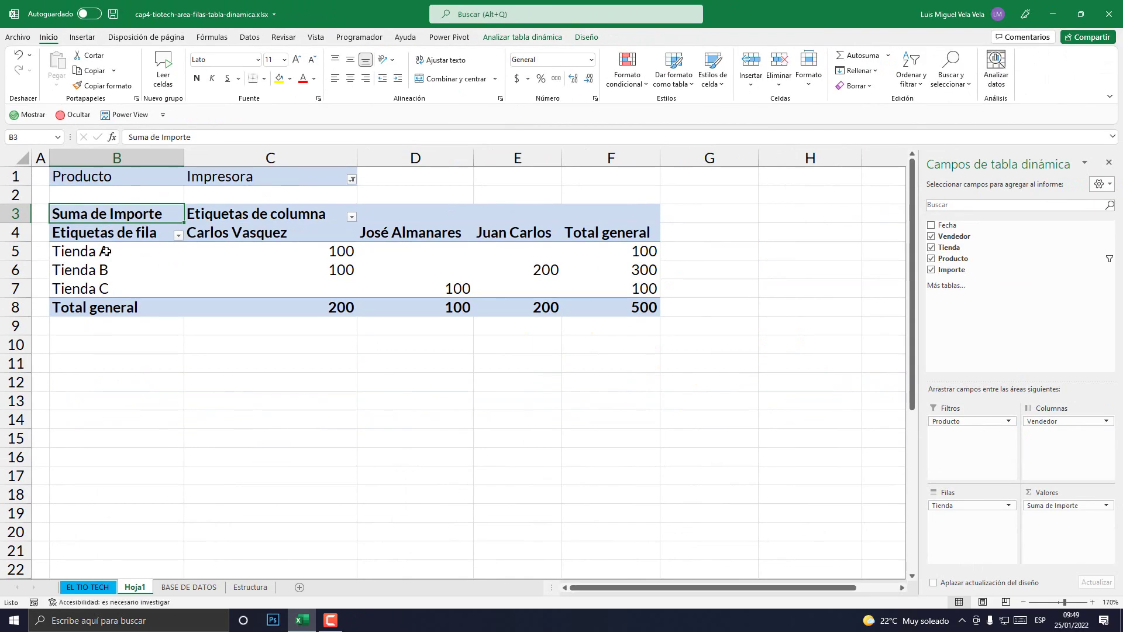
{"action": "left_click", "coordinate": [90, 256]}
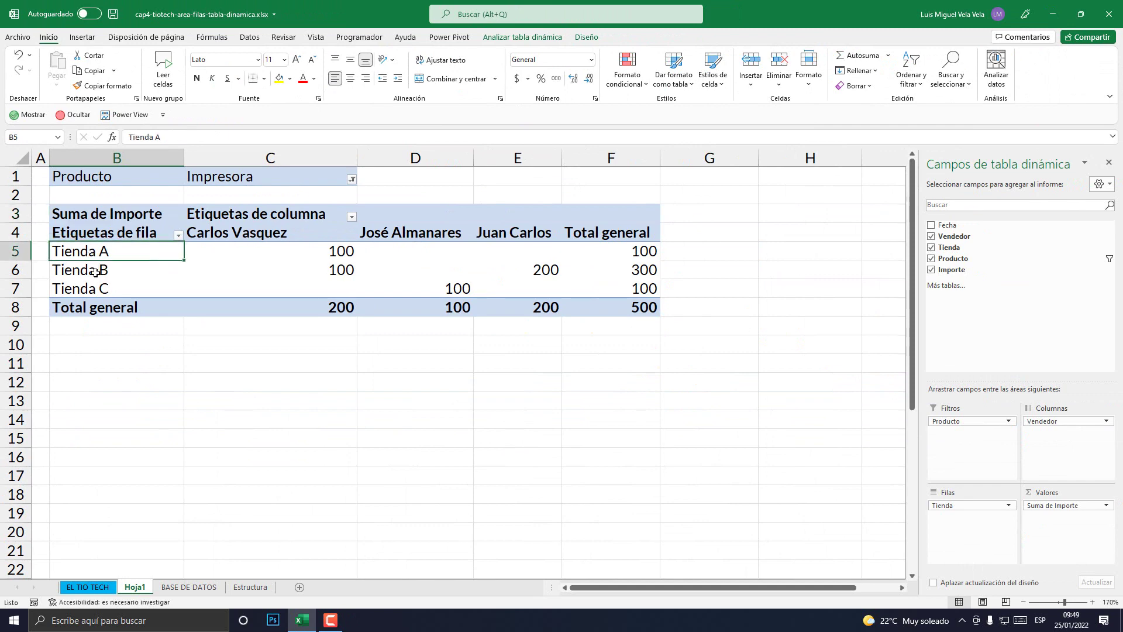
{"action": "key", "text": "Down"}
{"action": "key", "text": "Down"}
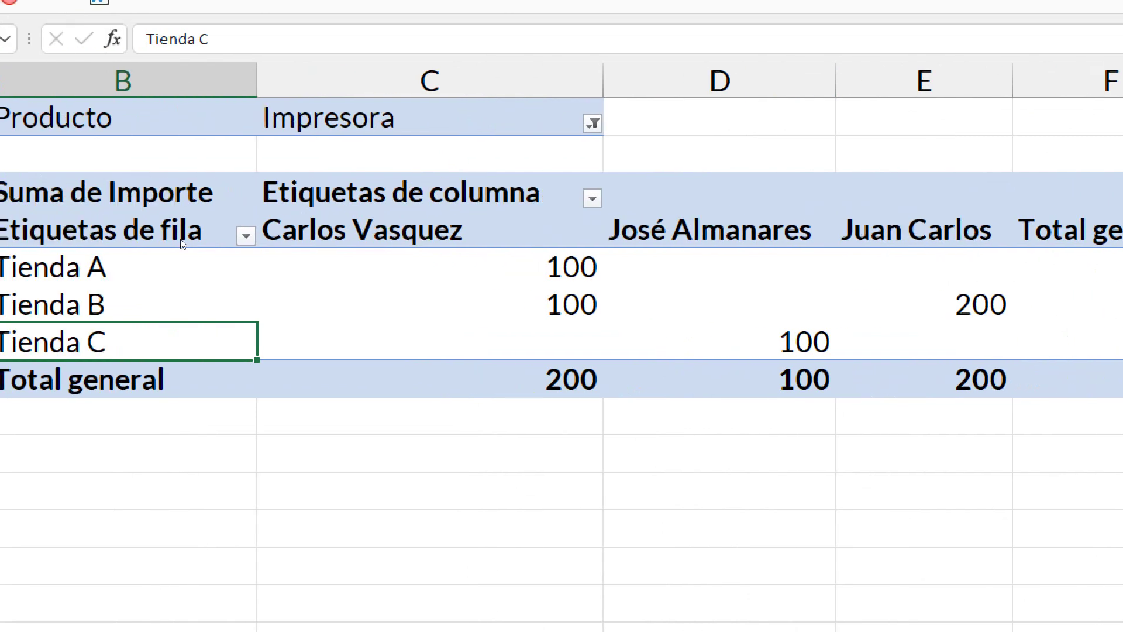
Step: Examine the Impresora amounts of each salesperson across the stores, ending with the Tienda A value under Total general
{"action": "left_click", "coordinate": [120, 253]}
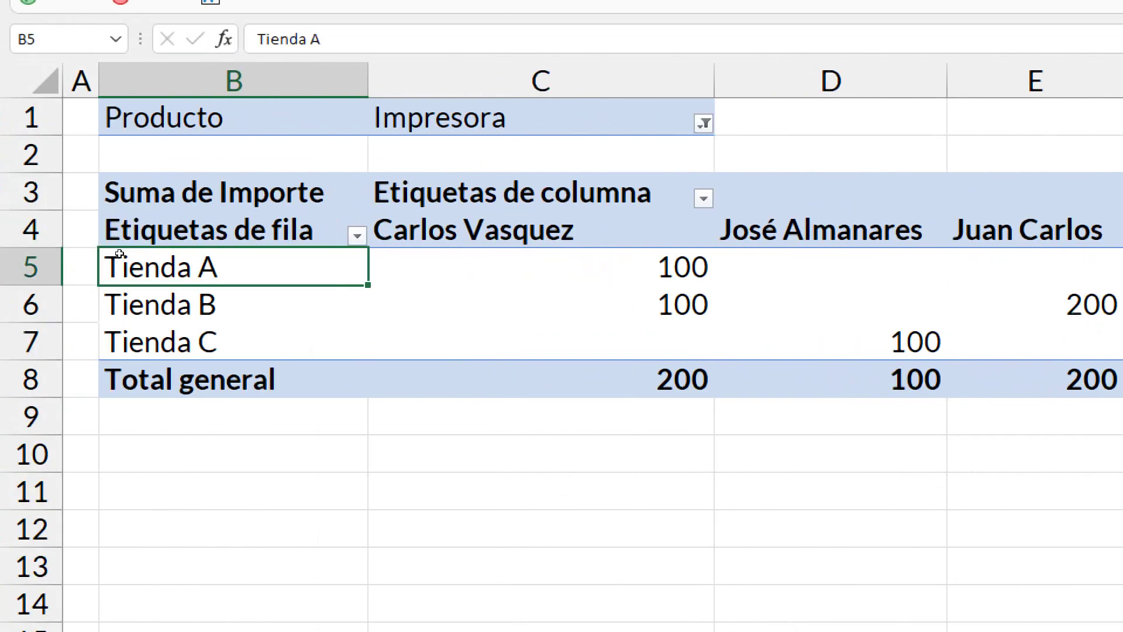
{"action": "key", "text": "Right"}
{"action": "key", "text": "Up"}
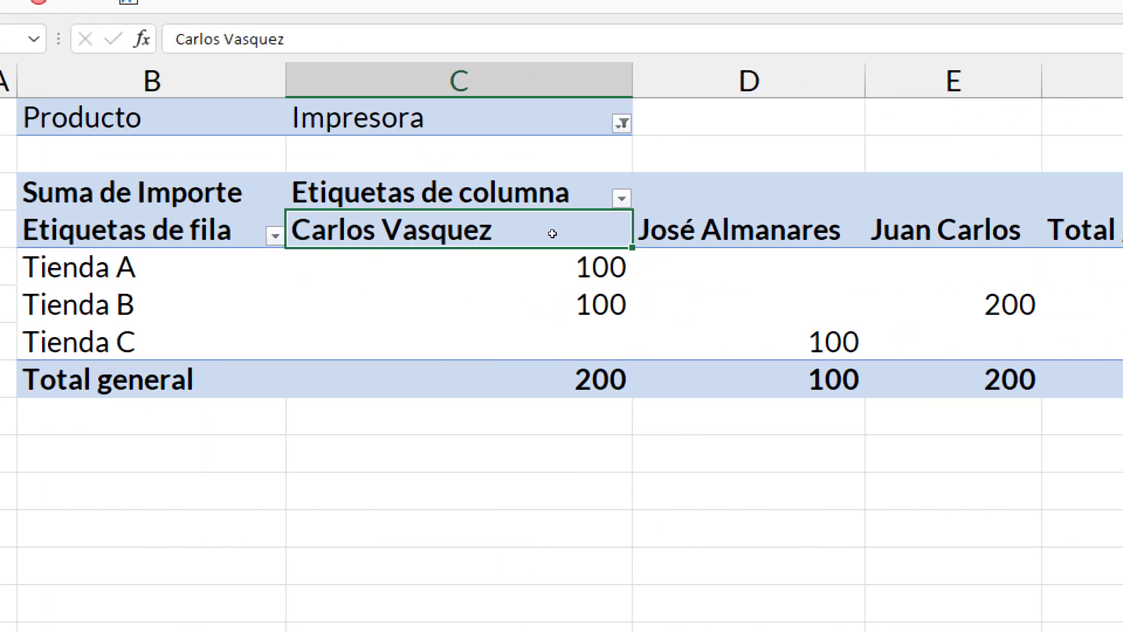
{"action": "key", "text": "Right"}
{"action": "key", "text": "Down"}
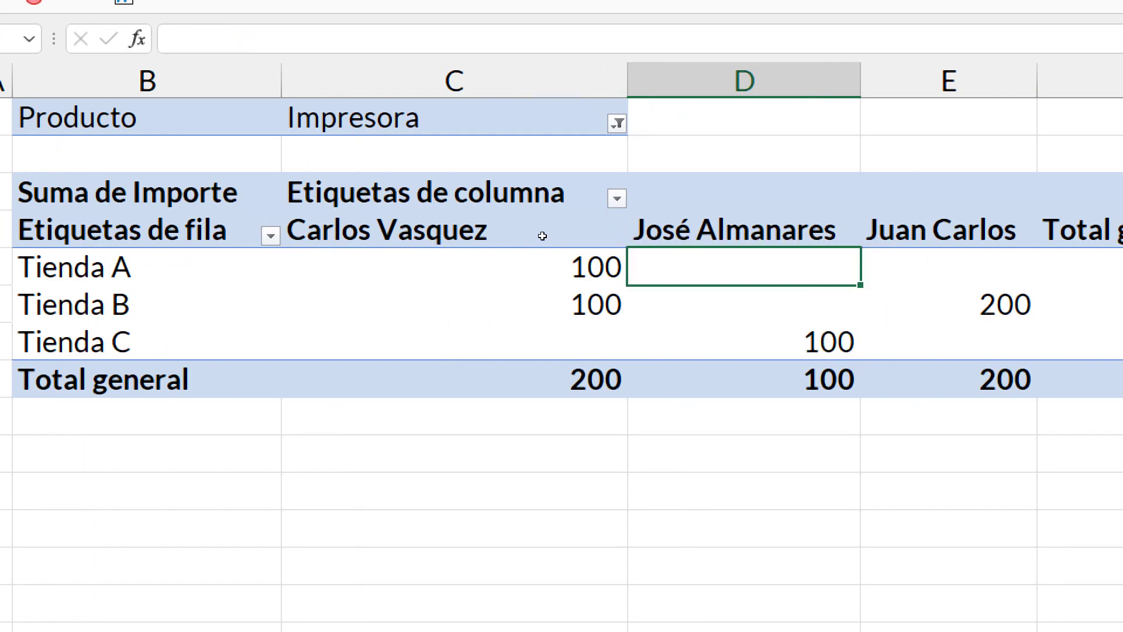
{"action": "key", "text": "Up"}
{"action": "key", "text": "Right"}
{"action": "key", "text": "Down"}
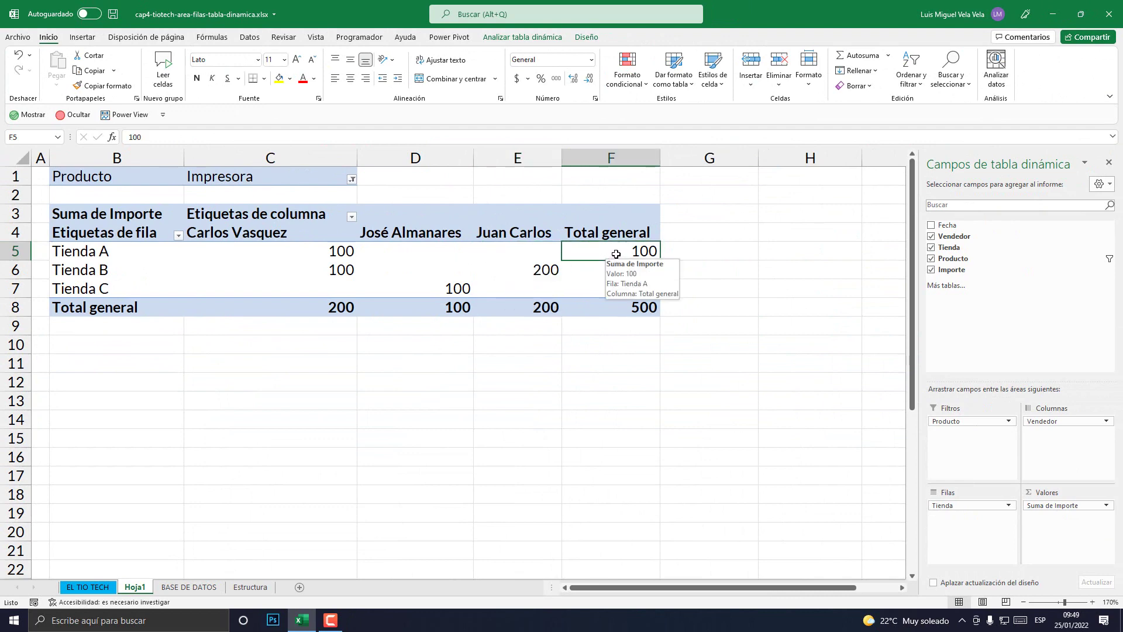
{"action": "key", "text": "Right"}
{"action": "left_click_drag", "start_coordinate": [329, 250], "coordinate": [494, 246]}
Step: Examine the first salesperson's column down to its total and the Tienda A row across to the grand total
{"action": "left_click", "coordinate": [325, 307]}
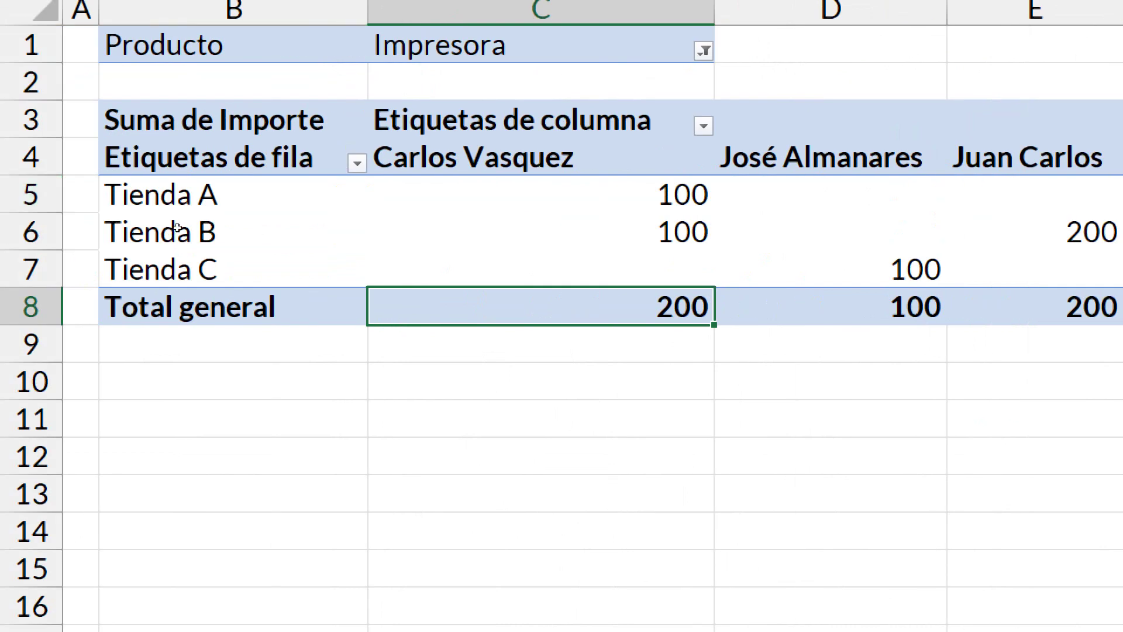
{"action": "key", "text": "Up"}
{"action": "key", "text": "Up"}
{"action": "key", "text": "Up"}
{"action": "key", "text": "Up"}
{"action": "key", "text": "shift+Down"}
{"action": "key", "text": "shift+Down"}
{"action": "key", "text": "shift+Down"}
{"action": "key", "text": "shift+Down"}
{"action": "key", "text": "Down"}
{"action": "key", "text": "Left"}
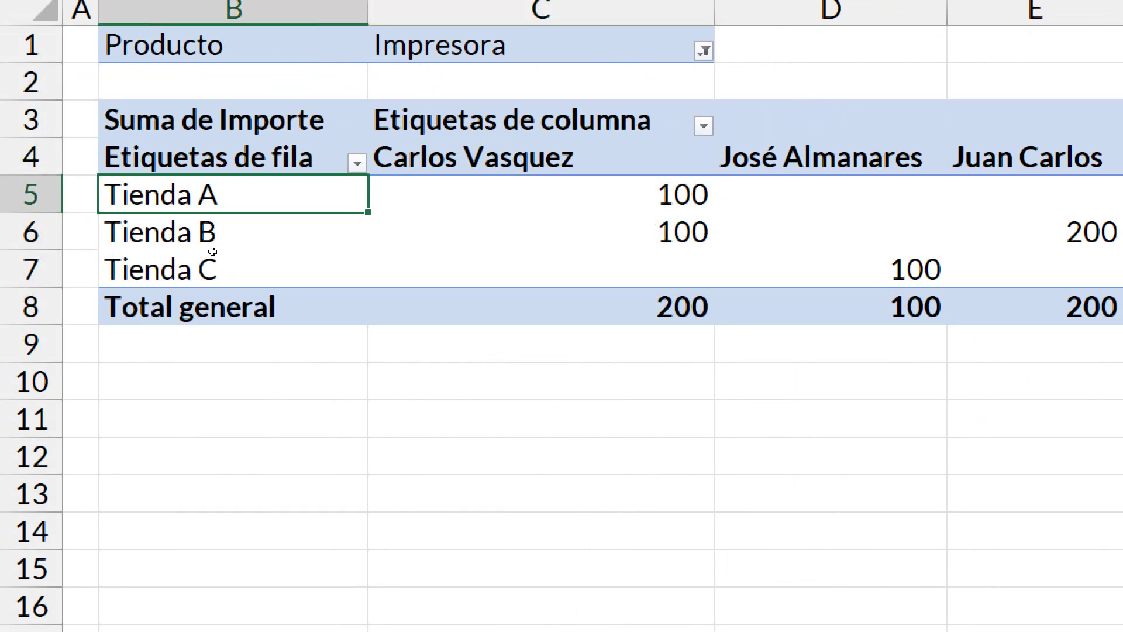
{"action": "key", "text": "Right"}
{"action": "key", "text": "shift+Right"}
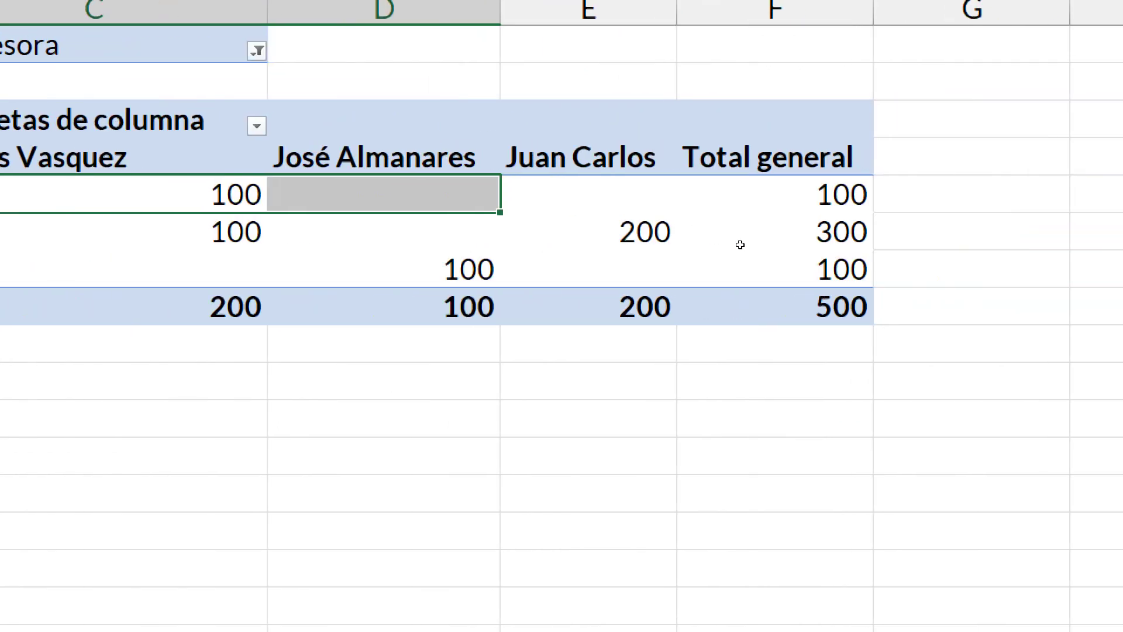
{"action": "key", "text": "ctrl+Right"}
{"action": "left_click", "coordinate": [88, 308]}
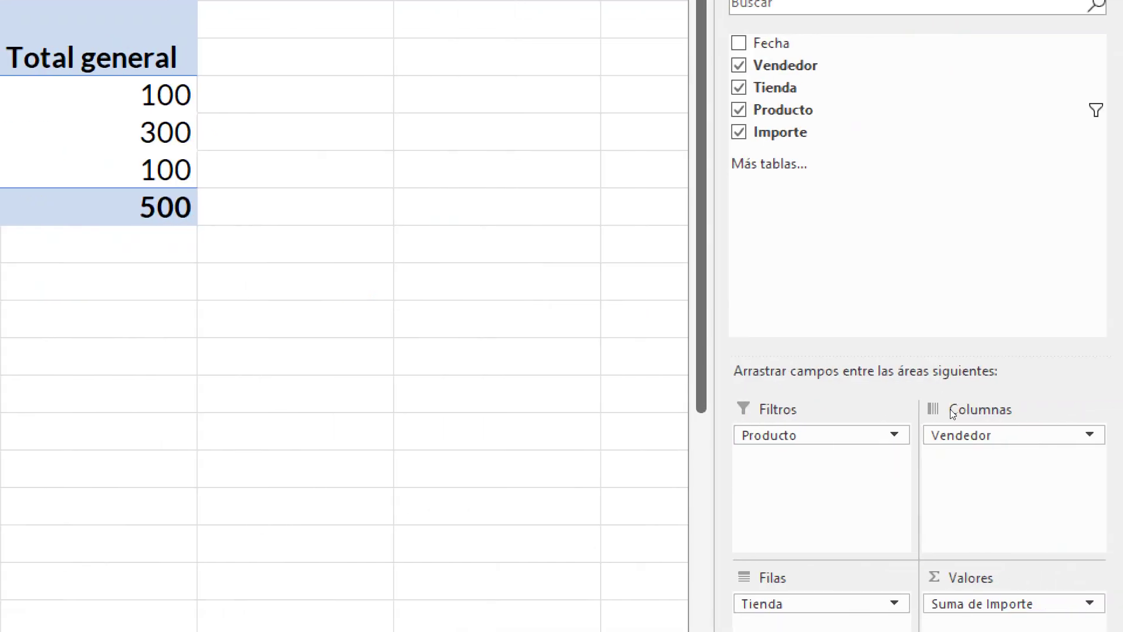
Step: Rearrange the pivot fields so that Fecha and Tienda are report filters and Producto is in the rows area
{"action": "left_click_drag", "start_coordinate": [771, 43], "coordinate": [943, 235]}
{"action": "left_click_drag", "start_coordinate": [943, 285], "coordinate": [950, 419]}
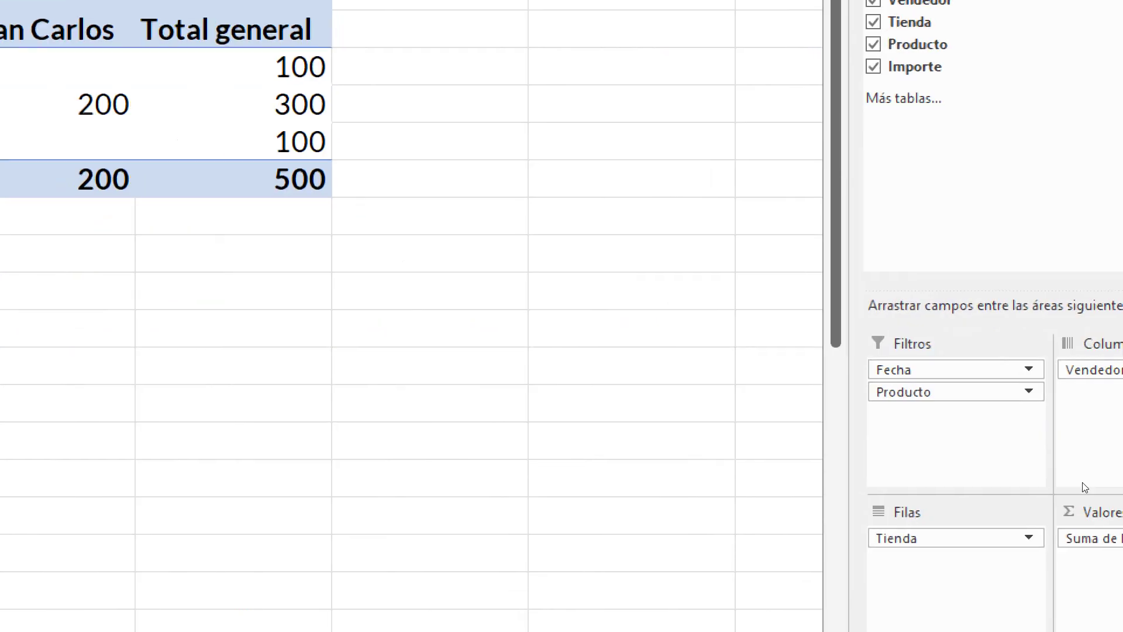
{"action": "left_click_drag", "start_coordinate": [966, 506], "coordinate": [1049, 463]}
{"action": "left_click_drag", "start_coordinate": [975, 454], "coordinate": [974, 428]}
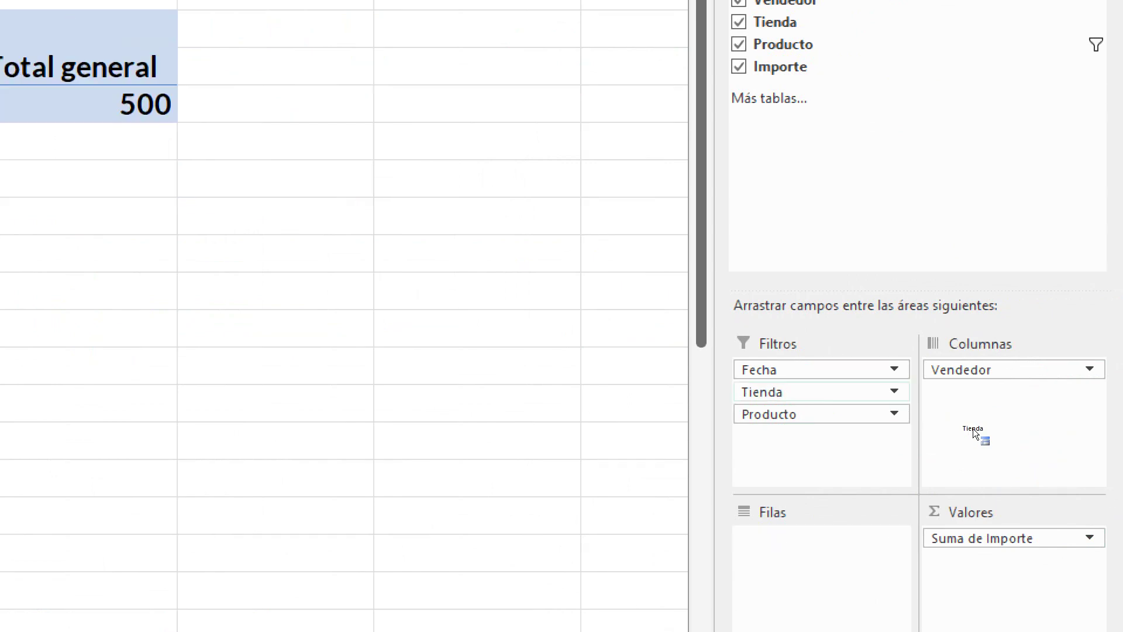
{"action": "left_click_drag", "start_coordinate": [819, 414], "coordinate": [963, 503]}
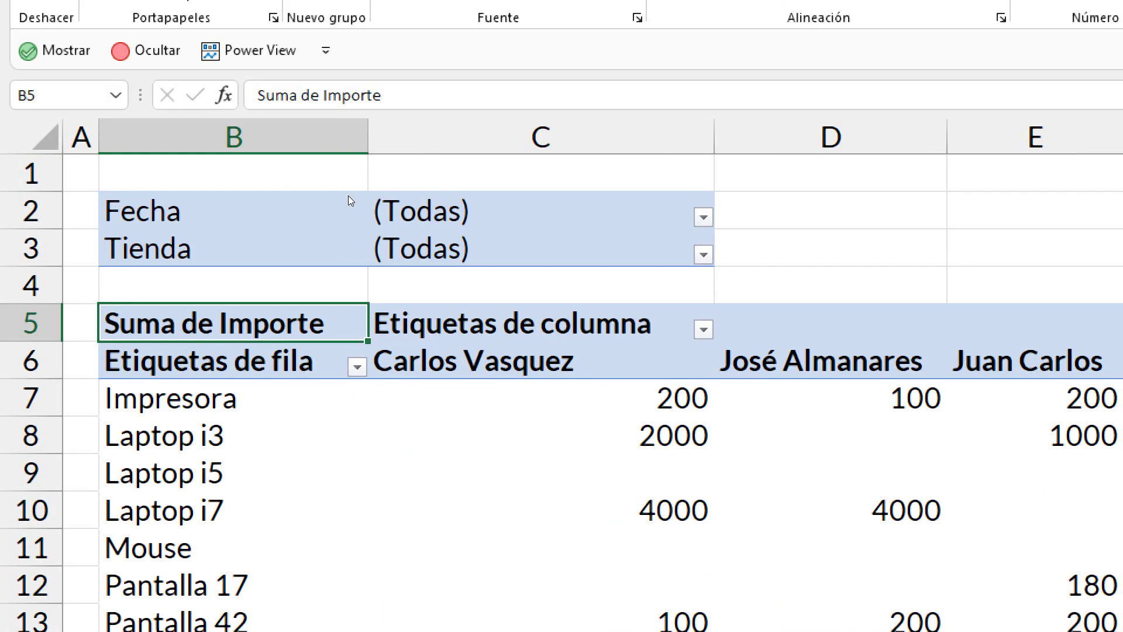
Step: Select 4/08/2018 in the Fecha report filter and allow multiple items to be selected
{"action": "scroll", "coordinate": [348, 253], "scroll_direction": "down", "scroll_amount": 7}
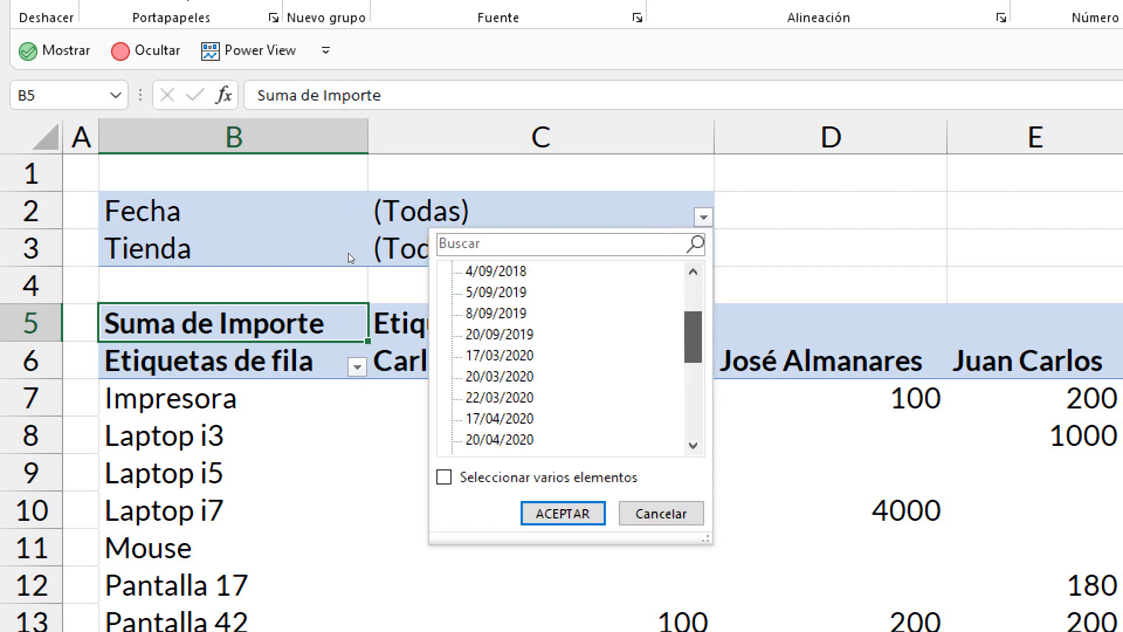
{"action": "scroll", "coordinate": [350, 301], "scroll_direction": "up", "scroll_amount": 7}
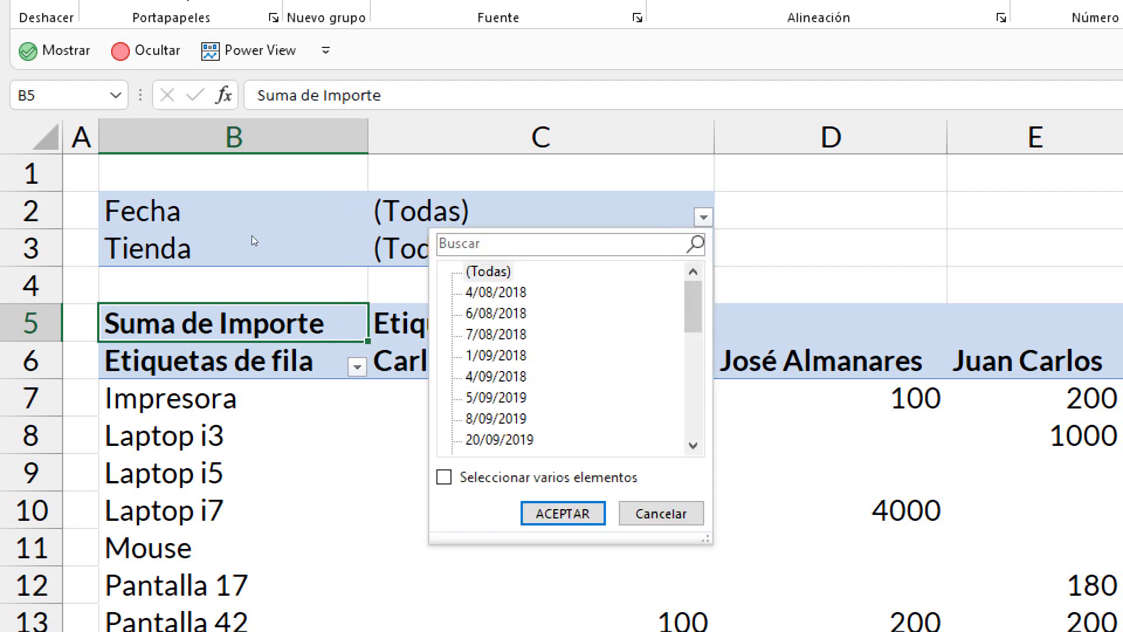
{"action": "key", "text": "Down"}
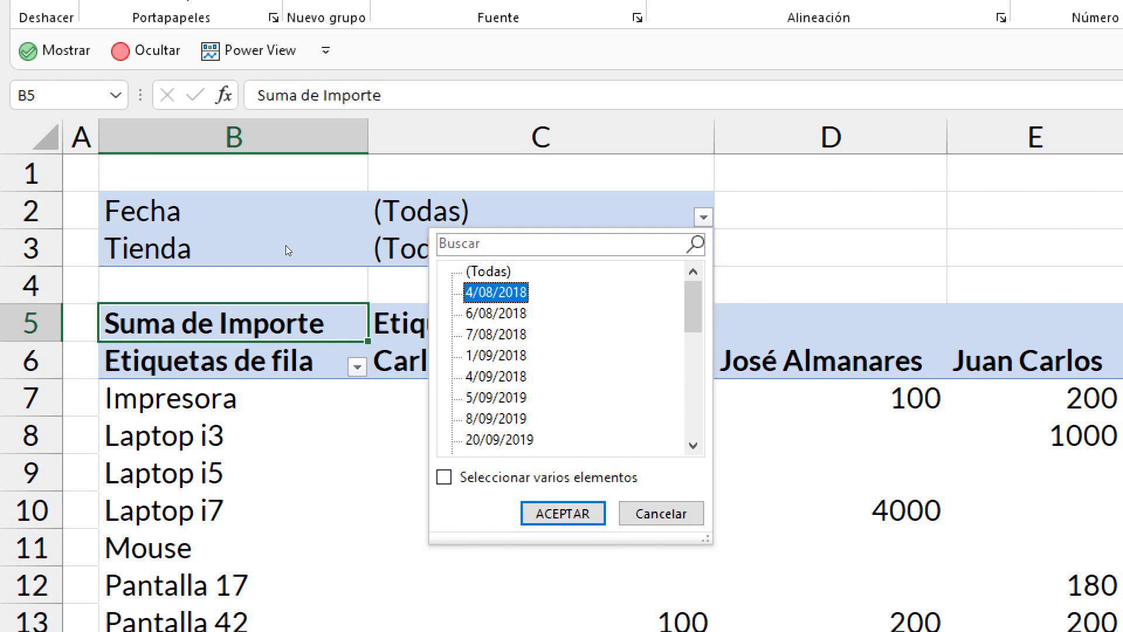
{"action": "key", "text": "Tab"}
{"action": "key", "text": "space"}
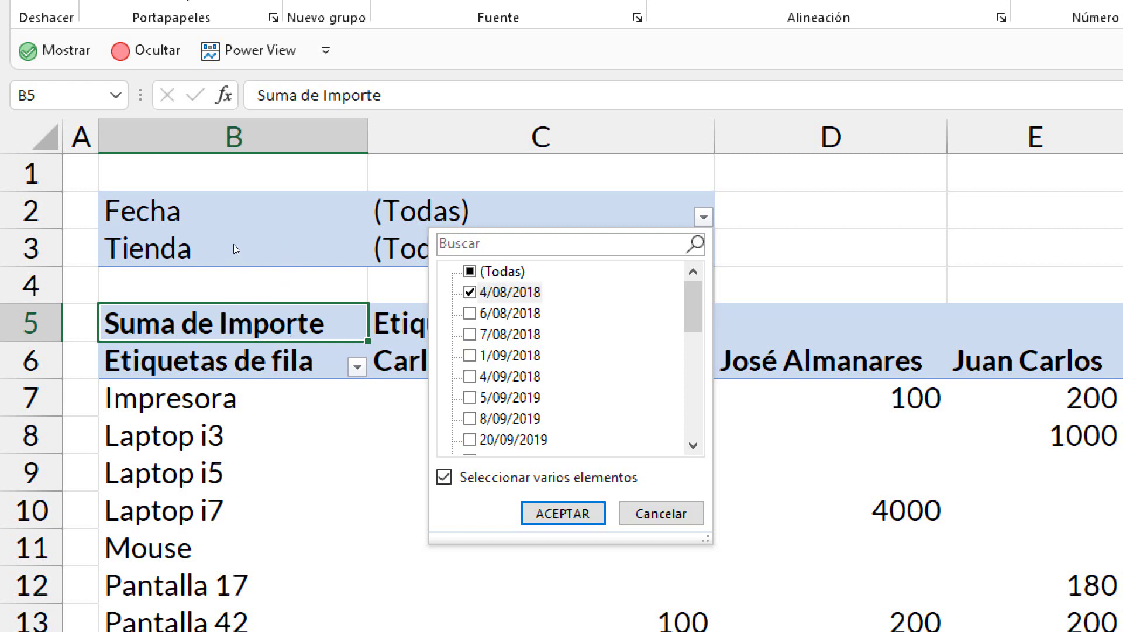
Step: Add 6/08/2018, 7/08/2018, 1/09/2018 and 4/09/2018 to the Fecha filter selection and apply it
{"action": "key", "text": "shift+Tab"}
{"action": "key", "text": "Down"}
{"action": "key", "text": "space"}
{"action": "key", "text": "Down"}
{"action": "key", "text": "space"}
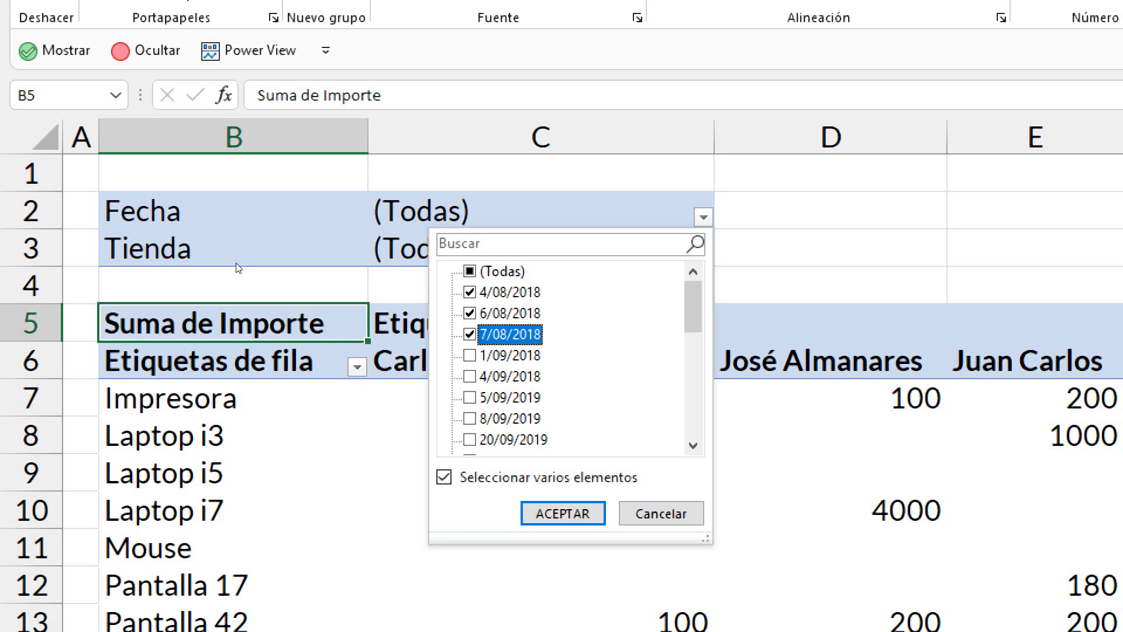
{"action": "key", "text": "Down"}
{"action": "key", "text": "space"}
{"action": "key", "text": "Down"}
{"action": "key", "text": "space"}
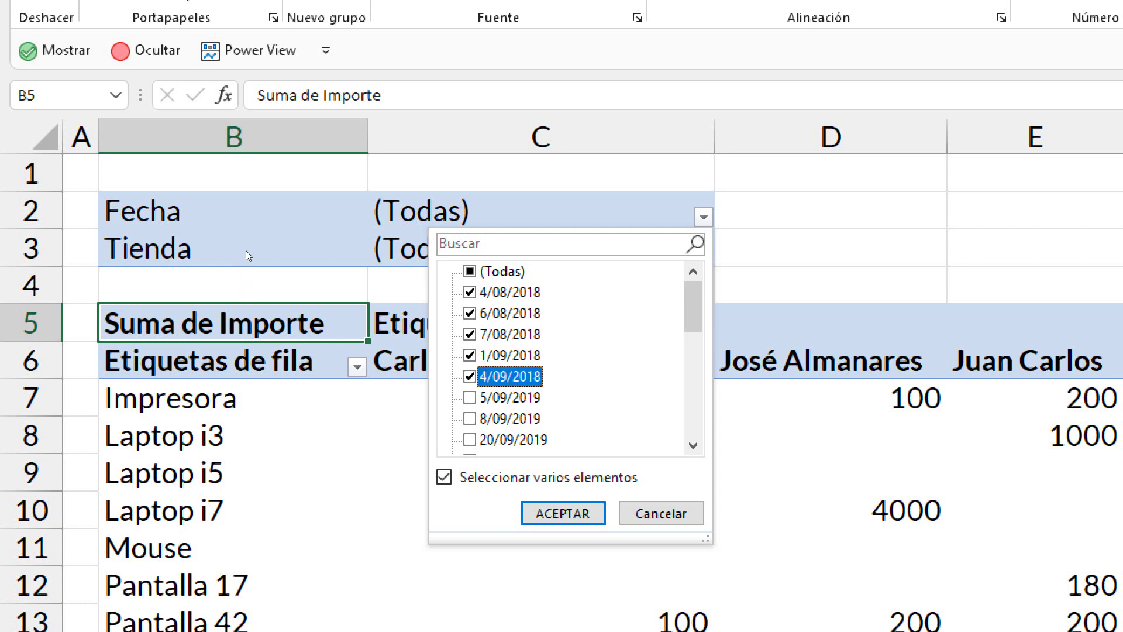
{"action": "key", "text": "Tab"}
{"action": "key", "text": "Tab"}
{"action": "key", "text": "Return"}
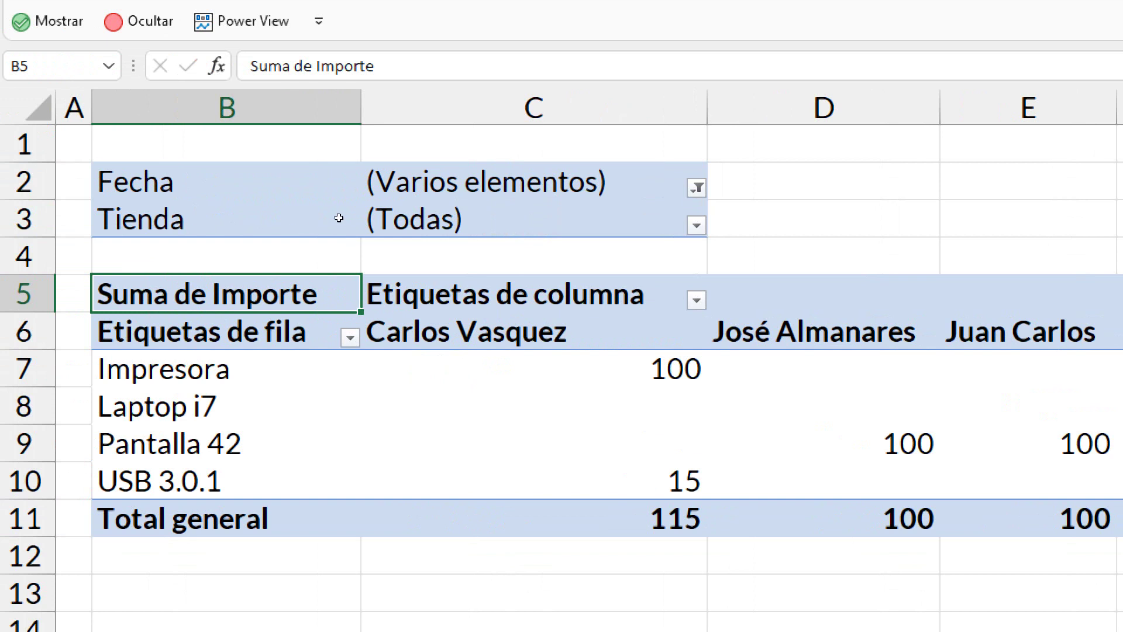
Step: Restrict the Tienda report filter to Tienda A by excluding Tienda B, Tienda C and Tienda D
{"action": "left_click", "coordinate": [351, 217]}
{"action": "key", "text": "Down"}
{"action": "key", "text": "Down"}
{"action": "key", "text": "space"}
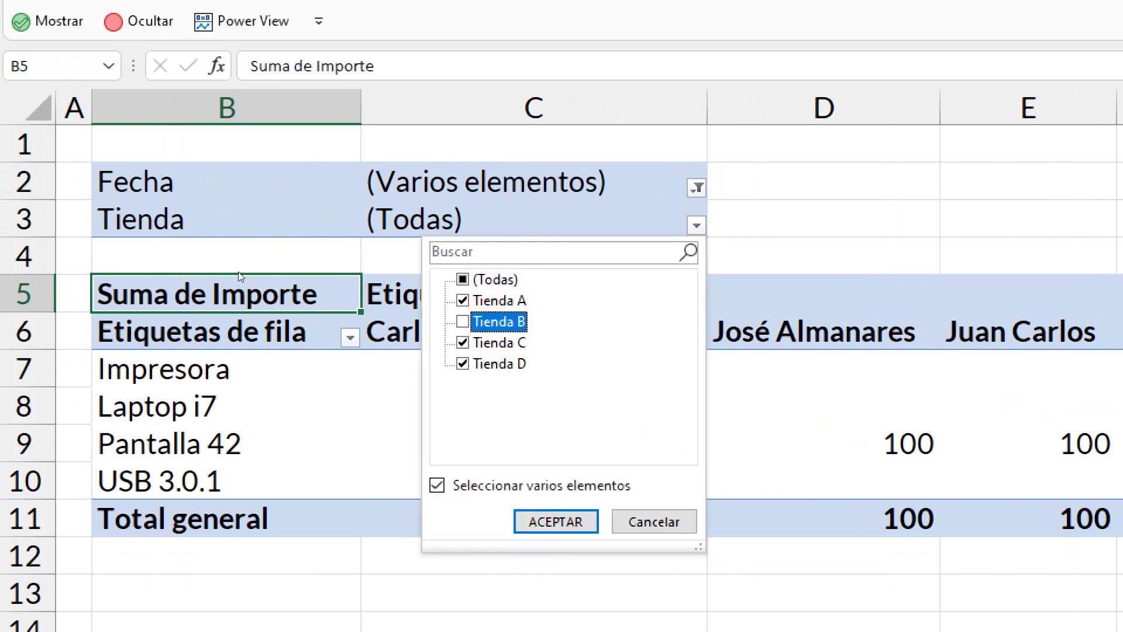
{"action": "key", "text": "Down"}
{"action": "key", "text": "space"}
{"action": "key", "text": "Down"}
{"action": "key", "text": "space"}
{"action": "key", "text": "Return"}
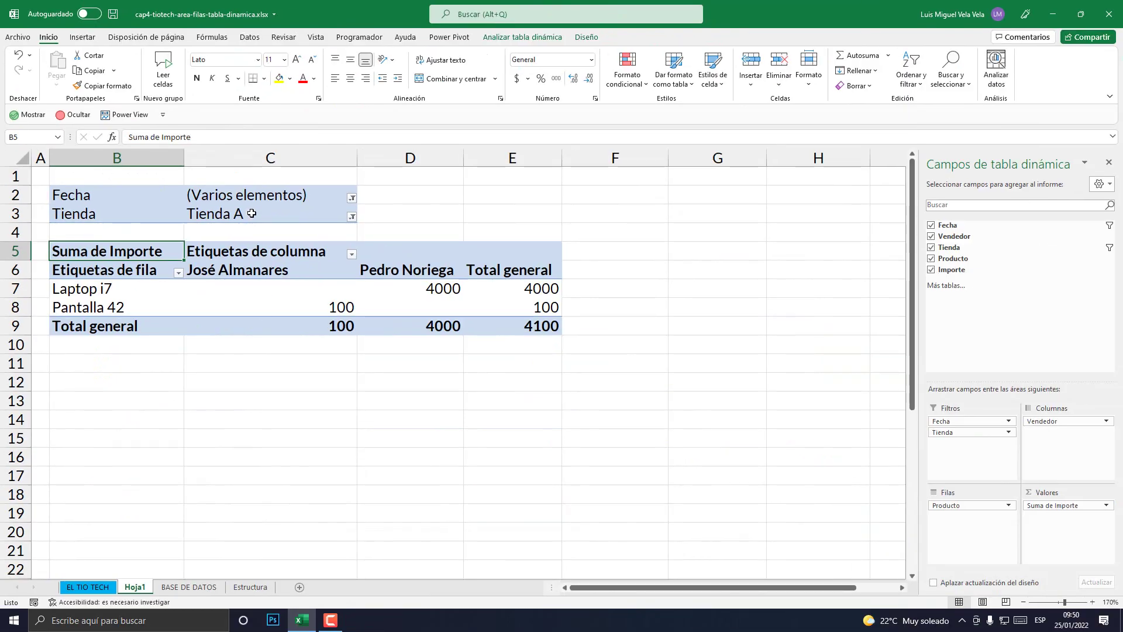
Step: Review the items selected in the Fecha and Tienda report filters without changing them
{"action": "left_click", "coordinate": [351, 197]}
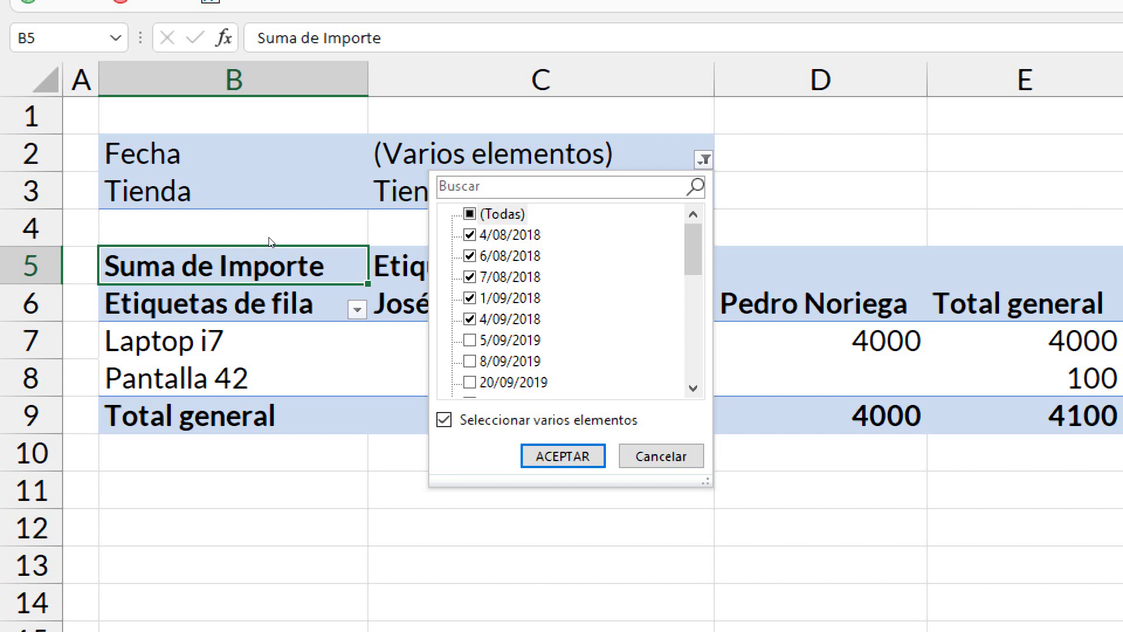
{"action": "key", "text": "Return"}
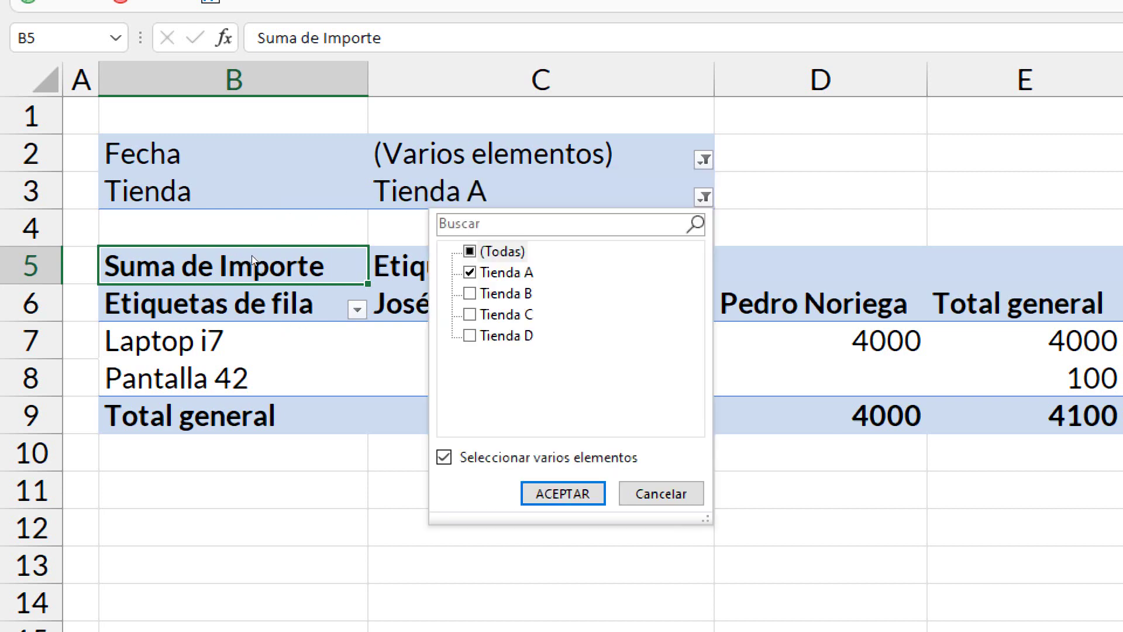
{"action": "key", "text": "Return"}
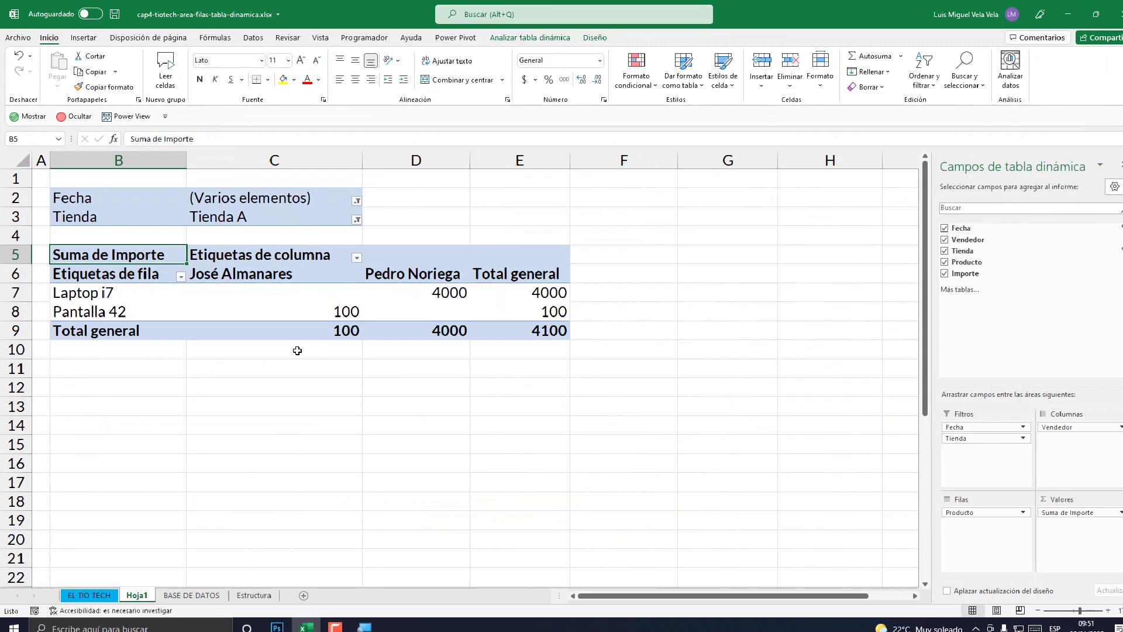
{"action": "mouse_move", "coordinate": [360, 311]}
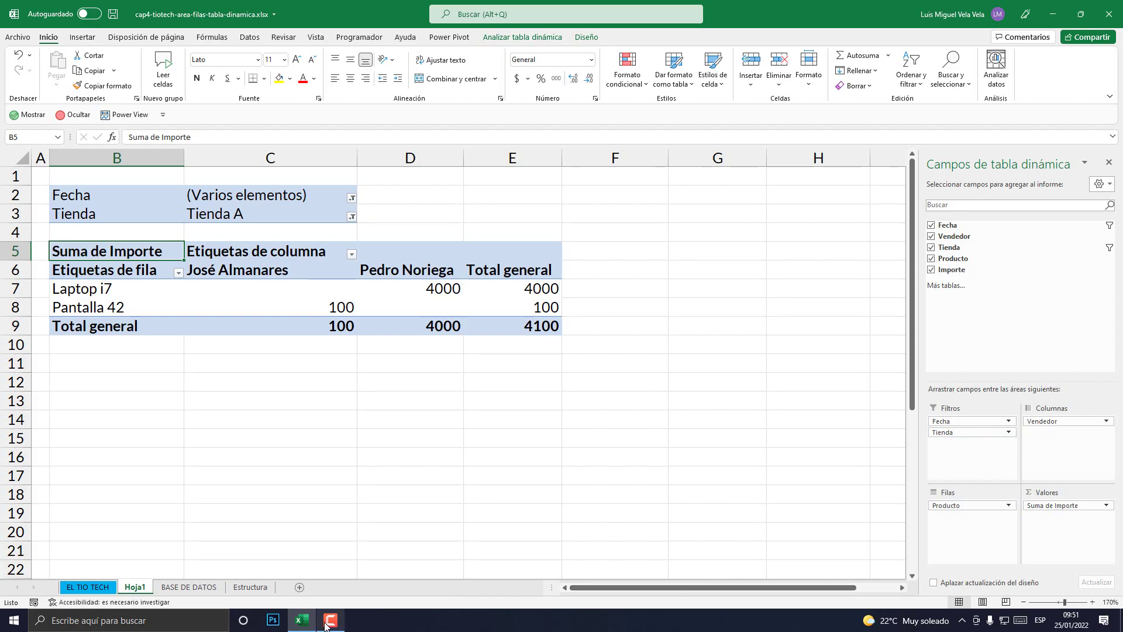
{"action": "left_click", "coordinate": [331, 620]}
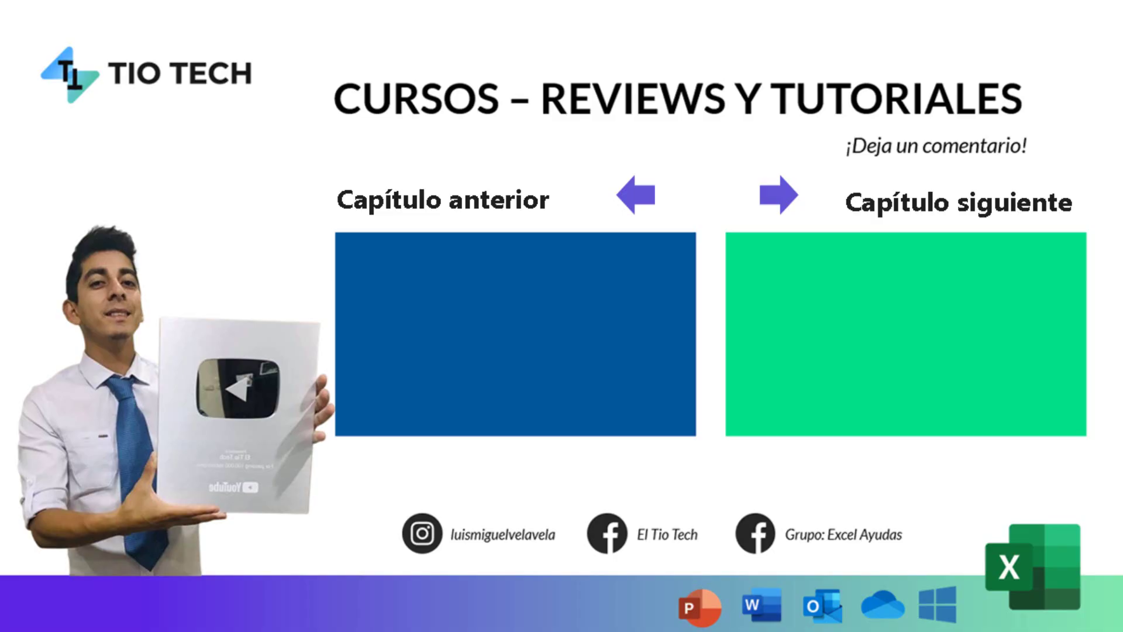